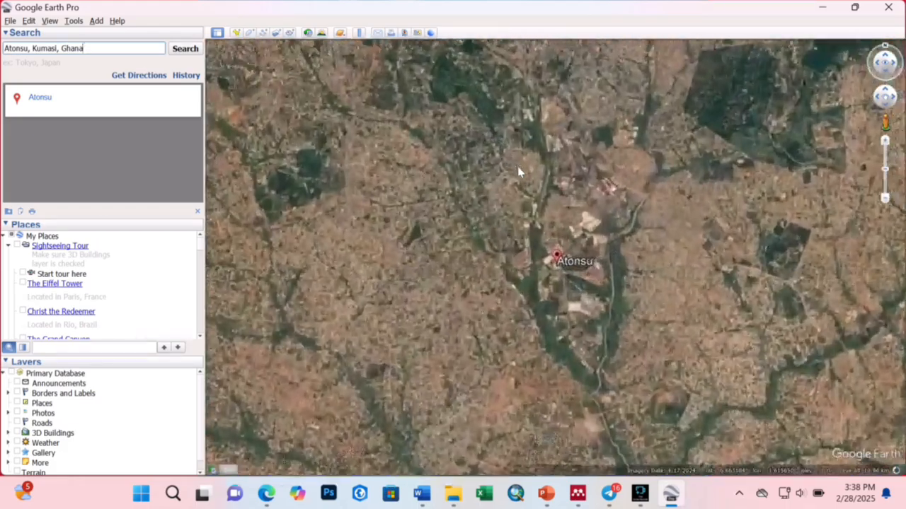
Frame the map closely on the Atonsu area at an eye altitude of about 1.83 km.
{"action": "scroll", "coordinate": [537, 200], "scroll_direction": "up", "scroll_amount": 5}
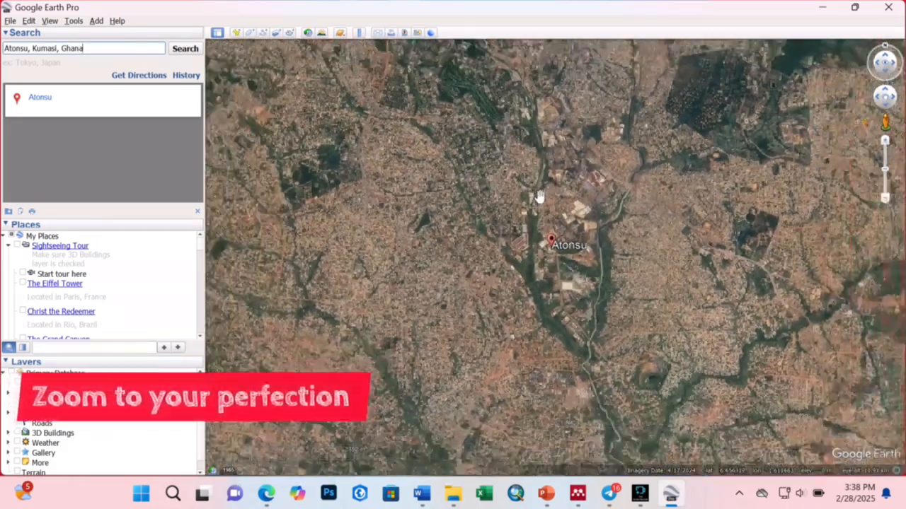
{"action": "scroll", "coordinate": [485, 238], "scroll_direction": "up", "scroll_amount": 3}
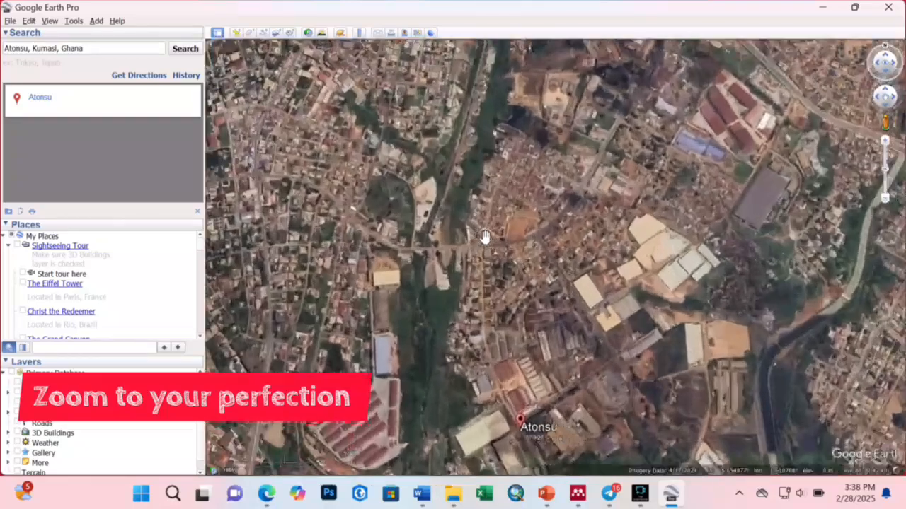
{"action": "left_click_drag", "start_coordinate": [519, 258], "coordinate": [484, 255]}
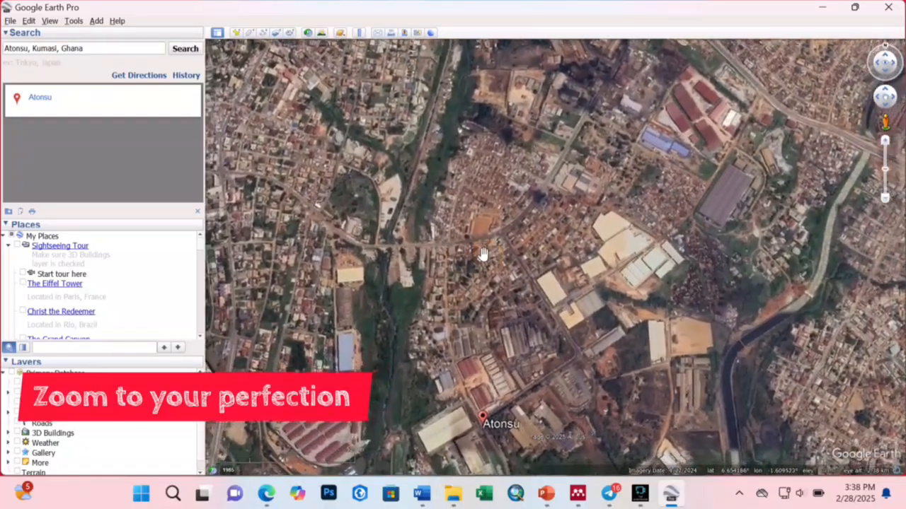
{"action": "left_click_drag", "start_coordinate": [535, 238], "coordinate": [530, 221]}
{"action": "double_click", "coordinate": [533, 257]}
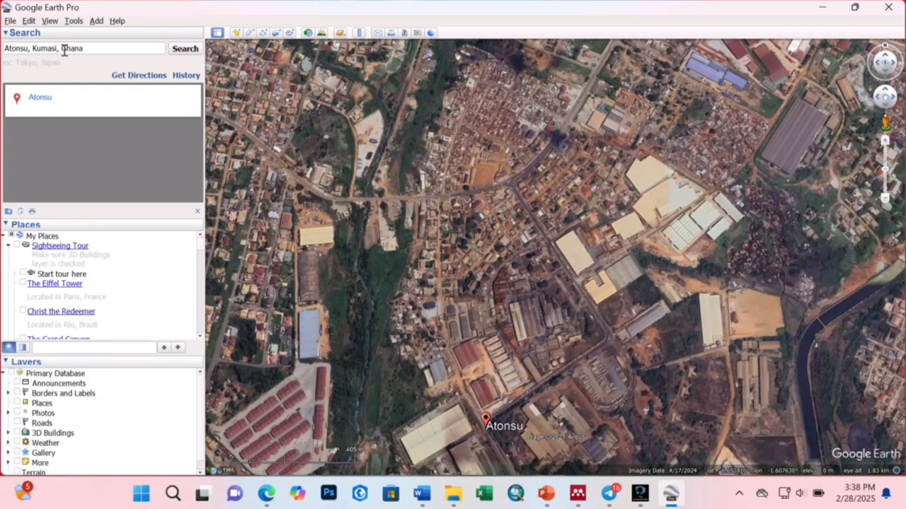
Collapse the search section and add a folder named Atonsu to My Places.
{"action": "left_click", "coordinate": [25, 33]}
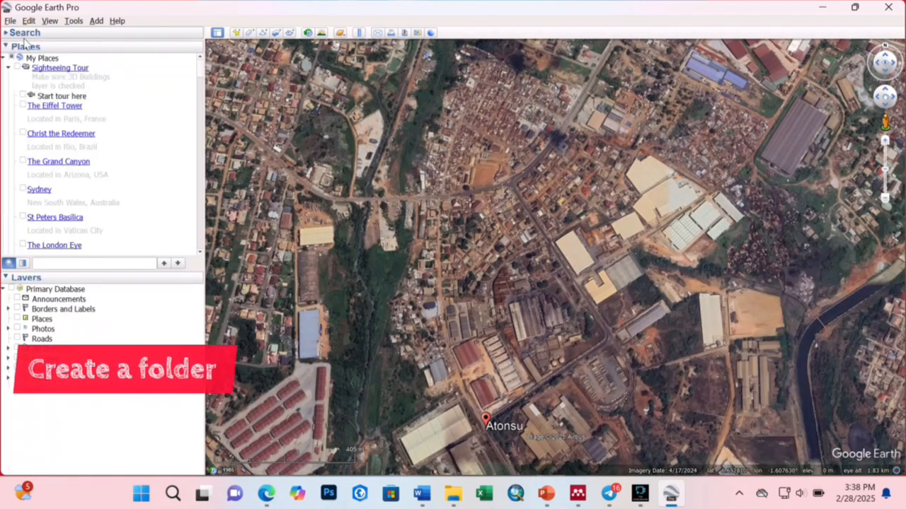
{"action": "right_click", "coordinate": [25, 59]}
{"action": "mouse_move", "coordinate": [62, 61]}
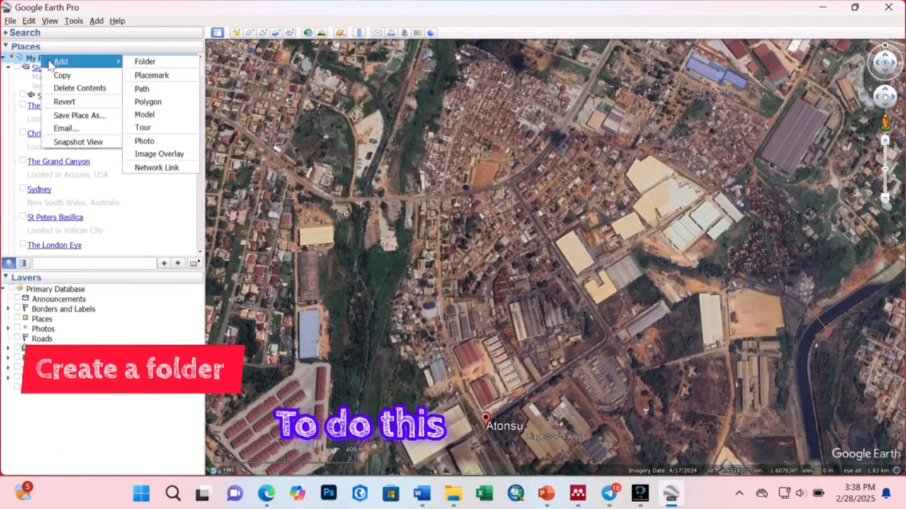
{"action": "left_click", "coordinate": [138, 61]}
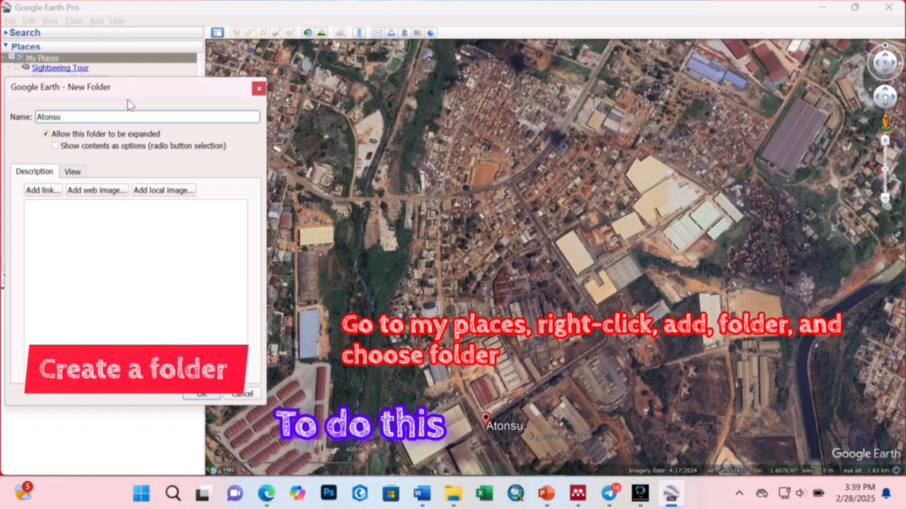
{"action": "key", "text": "Return"}
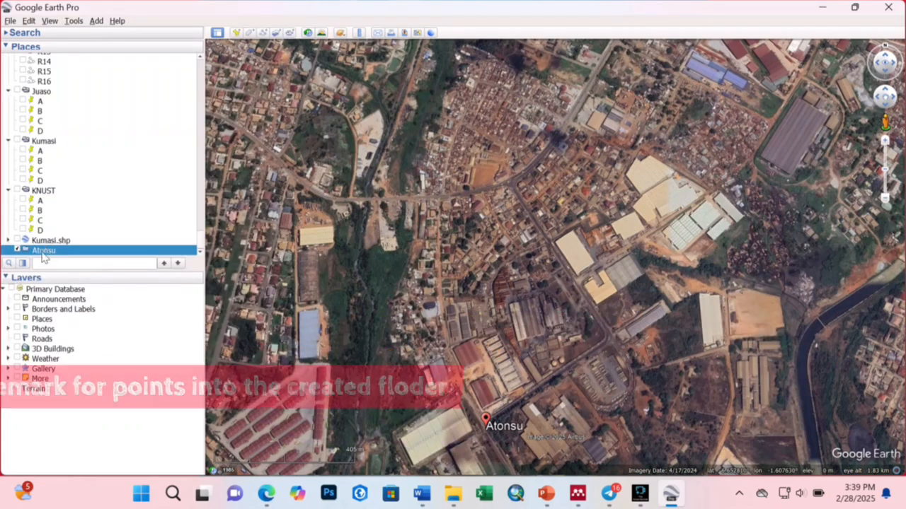
Add placemark A to the Atonsu folder at the map's northwest corner, about latitude 6.6576°, longitude -1.6164°.
{"action": "left_click", "coordinate": [238, 34]}
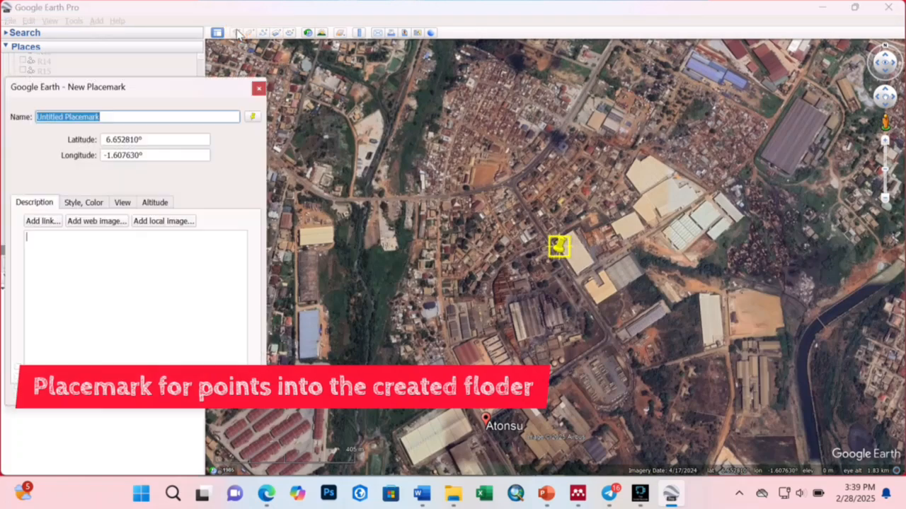
{"action": "left_click_drag", "start_coordinate": [559, 263], "coordinate": [258, 99]}
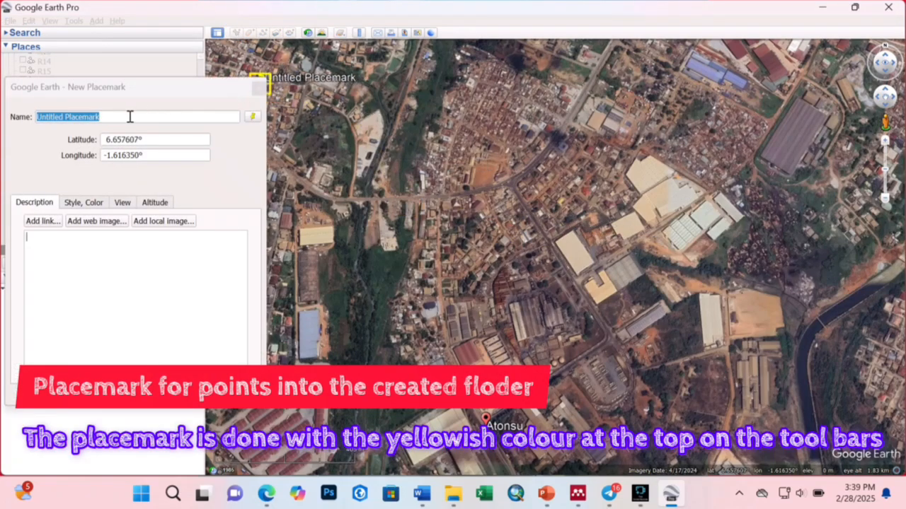
{"action": "left_click_drag", "start_coordinate": [130, 116], "coordinate": [28, 120]}
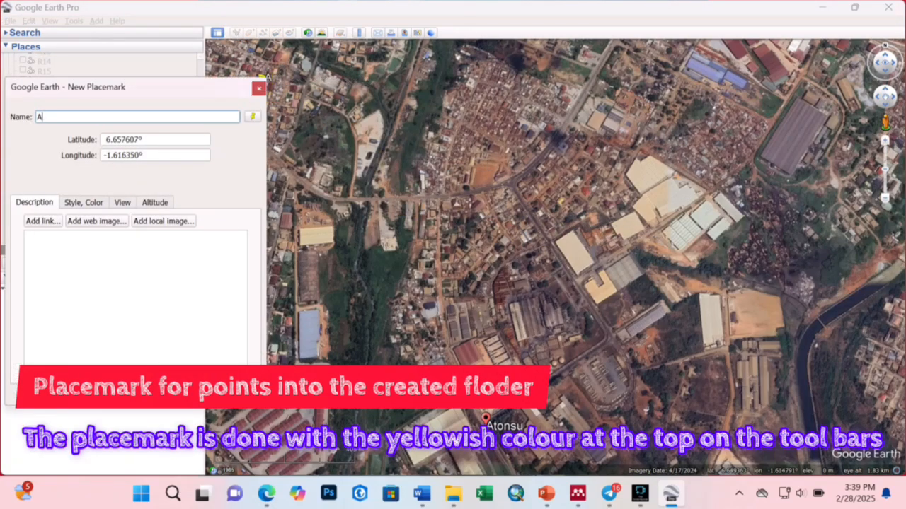
{"action": "key", "text": "Return"}
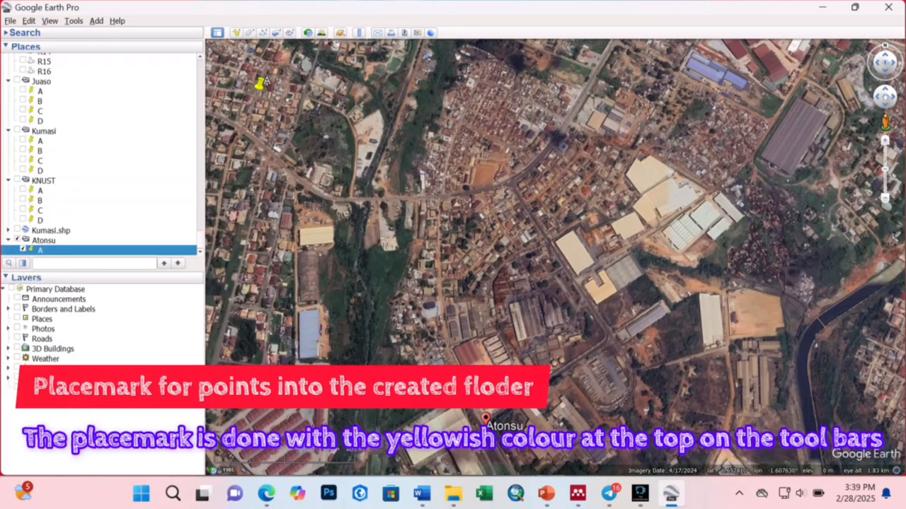
Add placemark B at the map's northeast corner, about latitude 6.6575°, longitude -1.6002°.
{"action": "left_click", "coordinate": [234, 34]}
{"action": "left_click_drag", "start_coordinate": [554, 262], "coordinate": [810, 106]}
{"action": "left_click", "coordinate": [45, 118]}
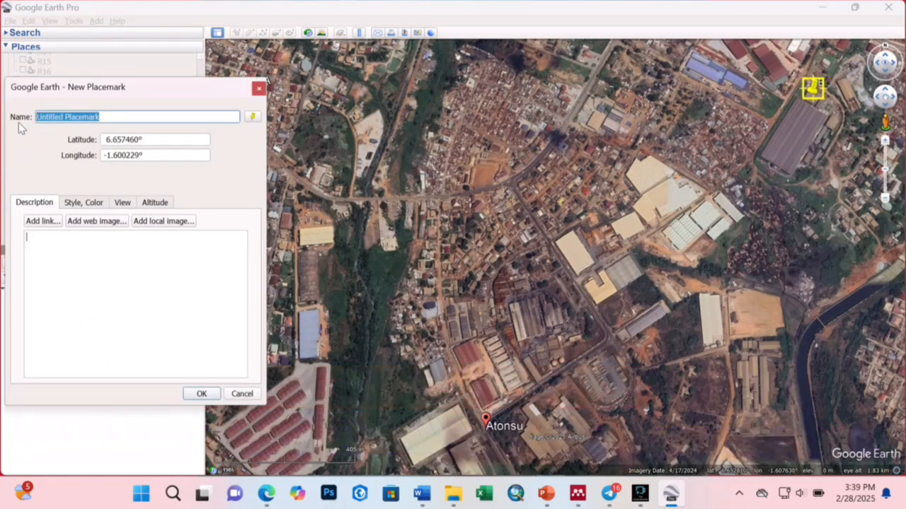
{"action": "left_click", "coordinate": [202, 394]}
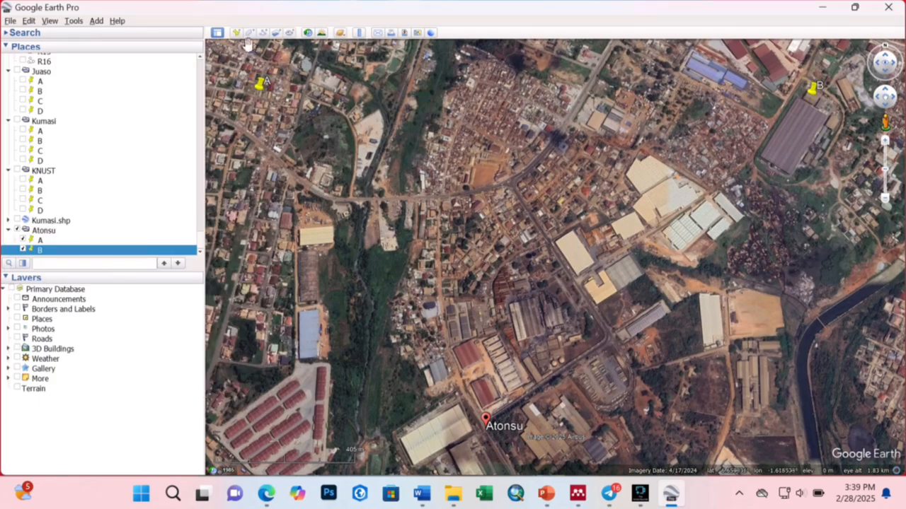
Add placemark C on the channel at the map's southeast corner, about latitude 6.6489°, longitude -1.6009°.
{"action": "left_click", "coordinate": [234, 32]}
{"action": "left_click_drag", "start_coordinate": [559, 254], "coordinate": [812, 394]}
{"action": "left_click", "coordinate": [12, 114]}
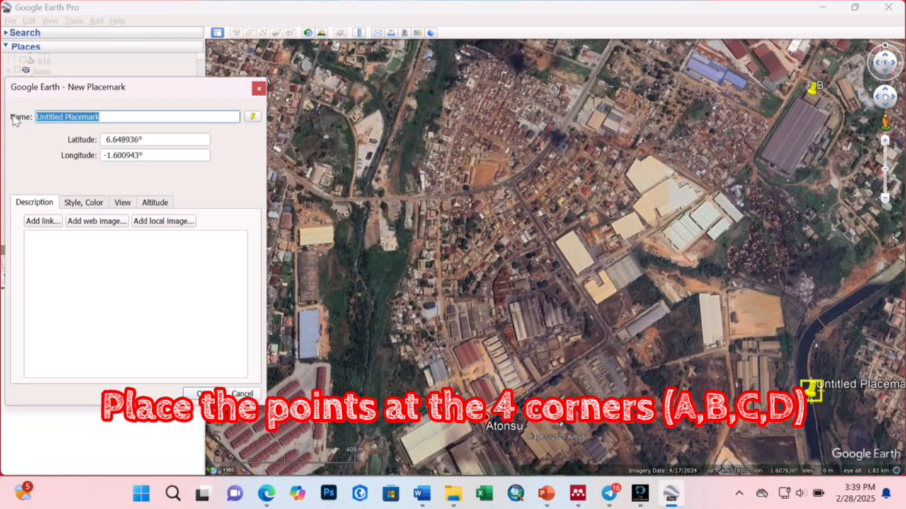
{"action": "left_click", "coordinate": [122, 114]}
{"action": "key", "text": "BackSpace"}
{"action": "key", "text": "BackSpace"}
{"action": "key", "text": "BackSpace"}
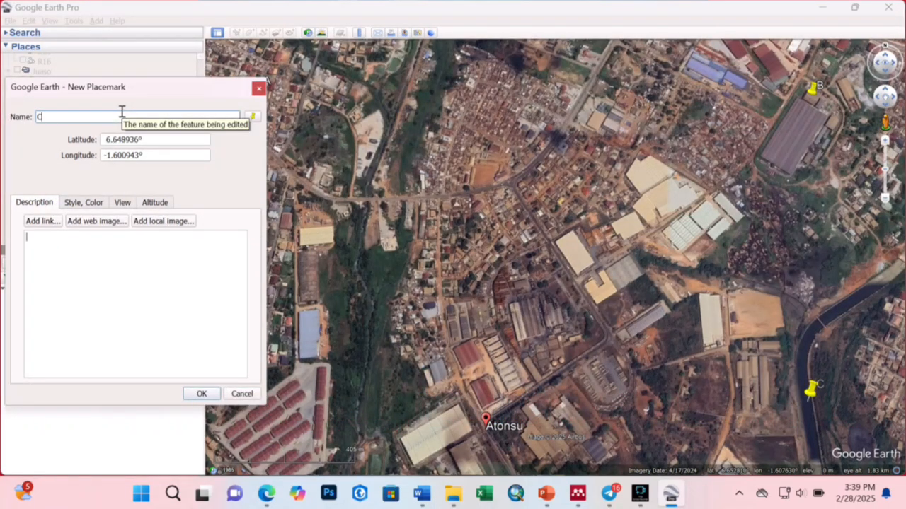
{"action": "left_click", "coordinate": [202, 394]}
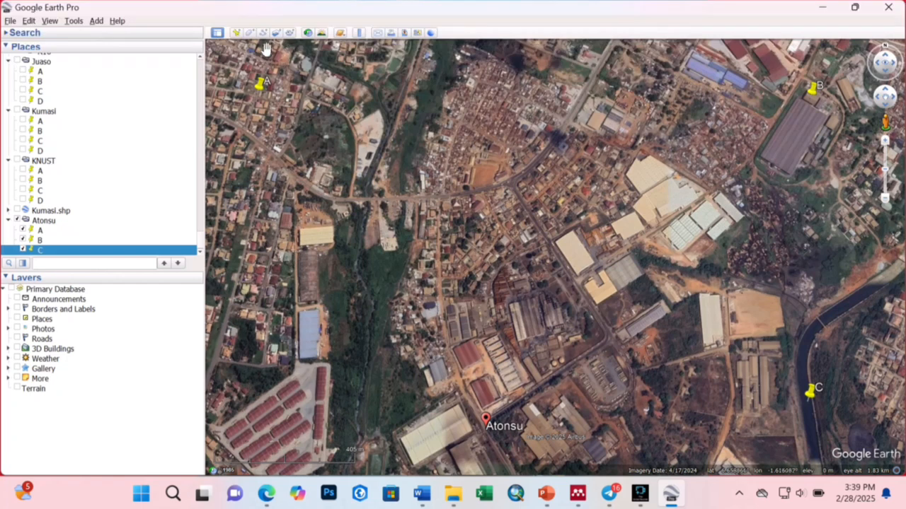
Add placemark D at the map's southwest corner, about latitude 6.6491°, longitude -1.6149°.
{"action": "left_click", "coordinate": [236, 33]}
{"action": "left_click_drag", "start_coordinate": [561, 250], "coordinate": [281, 402]}
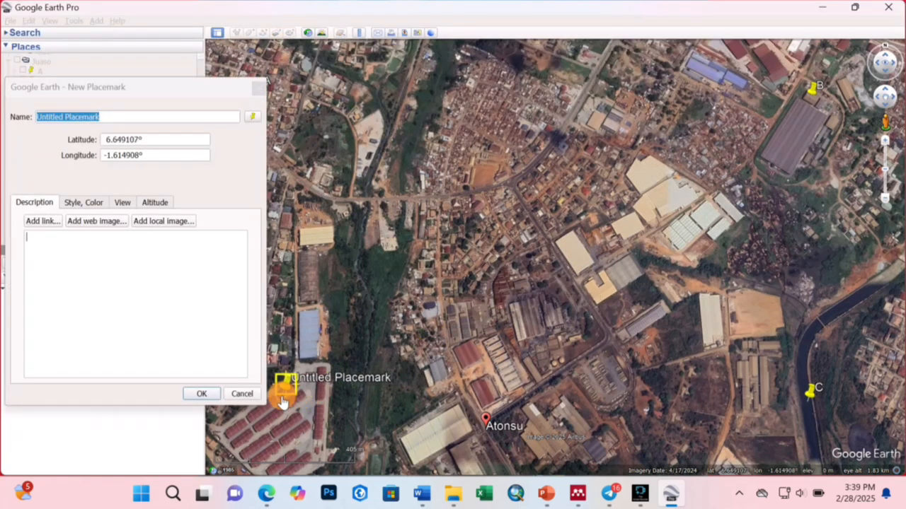
{"action": "double_click", "coordinate": [79, 118]}
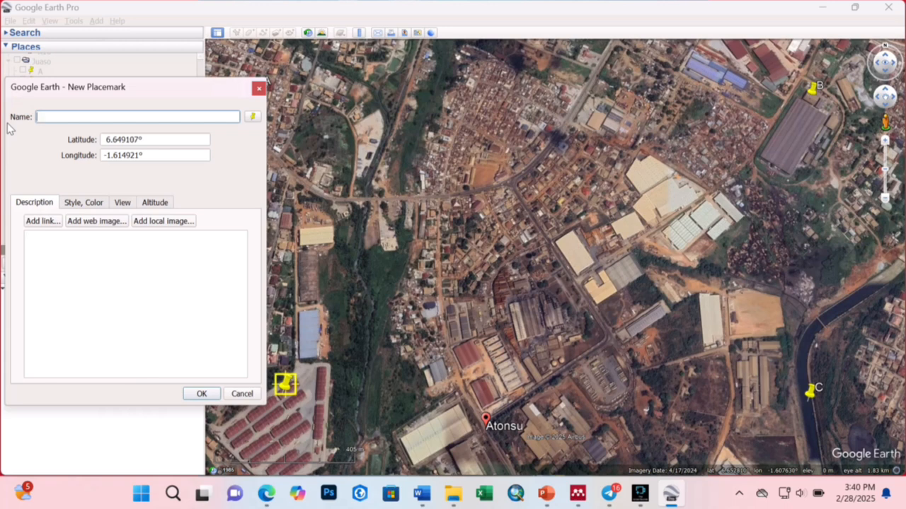
{"action": "left_click", "coordinate": [201, 394]}
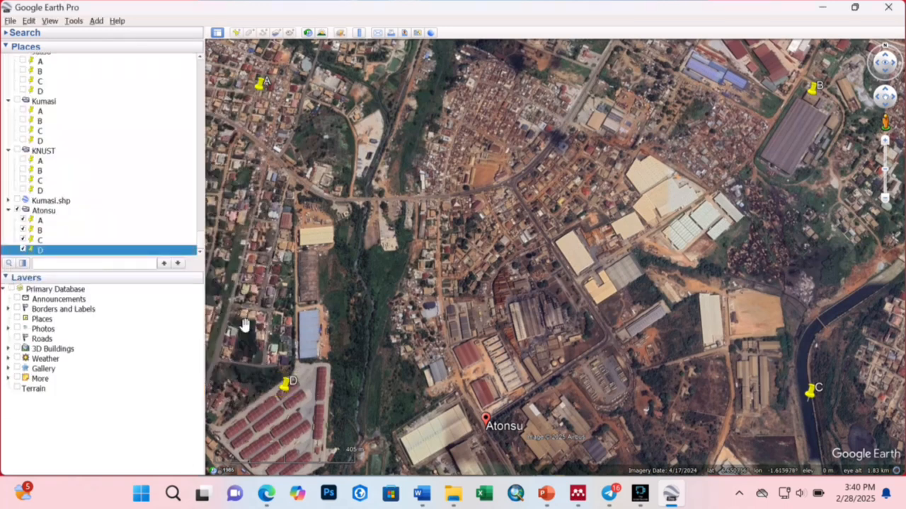
Start saving the Atonsu places folder to a file and browse to Users > user on Local Disk (C:).
{"action": "left_click", "coordinate": [45, 211]}
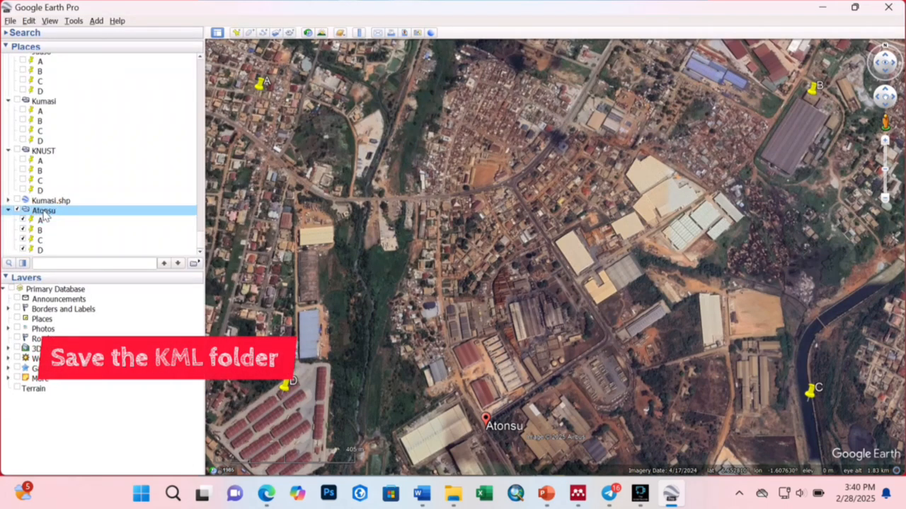
{"action": "right_click", "coordinate": [55, 215]}
{"action": "left_click", "coordinate": [70, 300]}
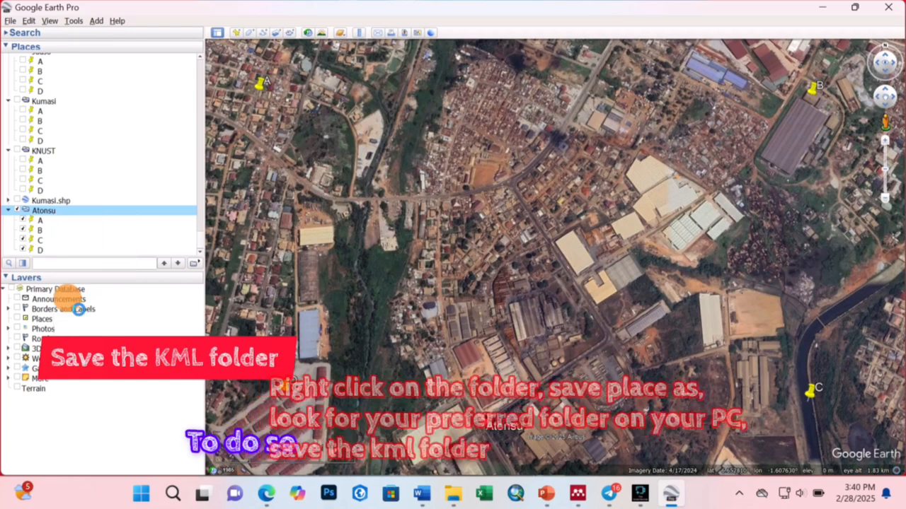
{"action": "scroll", "coordinate": [56, 212], "scroll_direction": "down", "scroll_amount": 2}
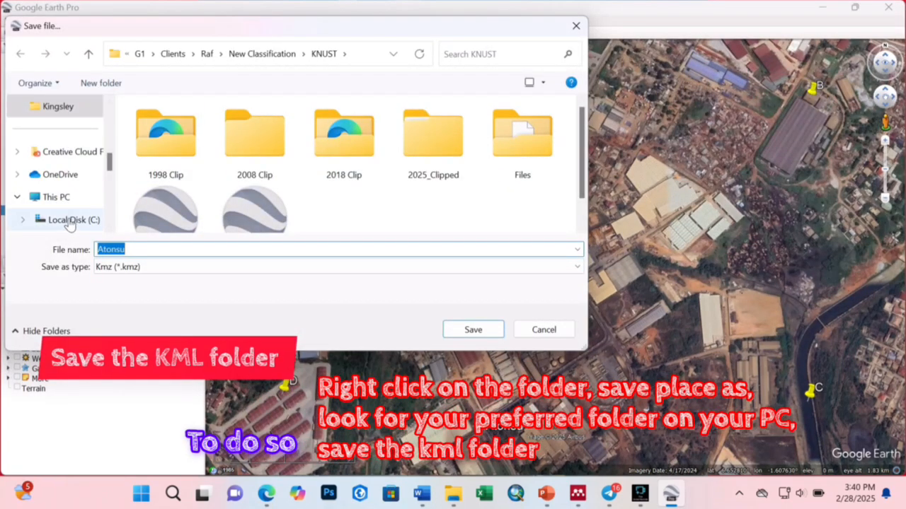
{"action": "scroll", "coordinate": [60, 151], "scroll_direction": "up", "scroll_amount": 1}
{"action": "left_click", "coordinate": [67, 150]}
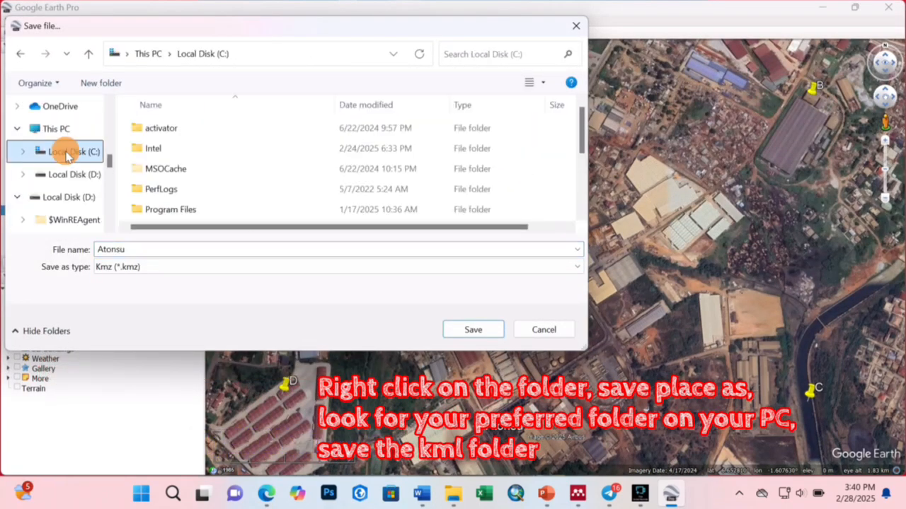
{"action": "scroll", "coordinate": [159, 188], "scroll_direction": "down", "scroll_amount": 3}
{"action": "double_click", "coordinate": [157, 195]}
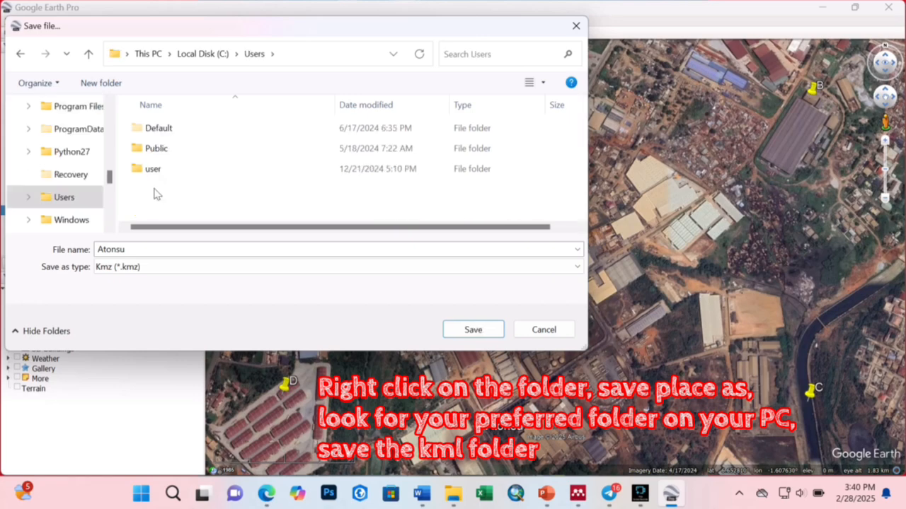
{"action": "double_click", "coordinate": [158, 173]}
{"action": "scroll", "coordinate": [164, 162], "scroll_direction": "down", "scroll_amount": 1}
{"action": "scroll", "coordinate": [164, 161], "scroll_direction": "up", "scroll_amount": 1}
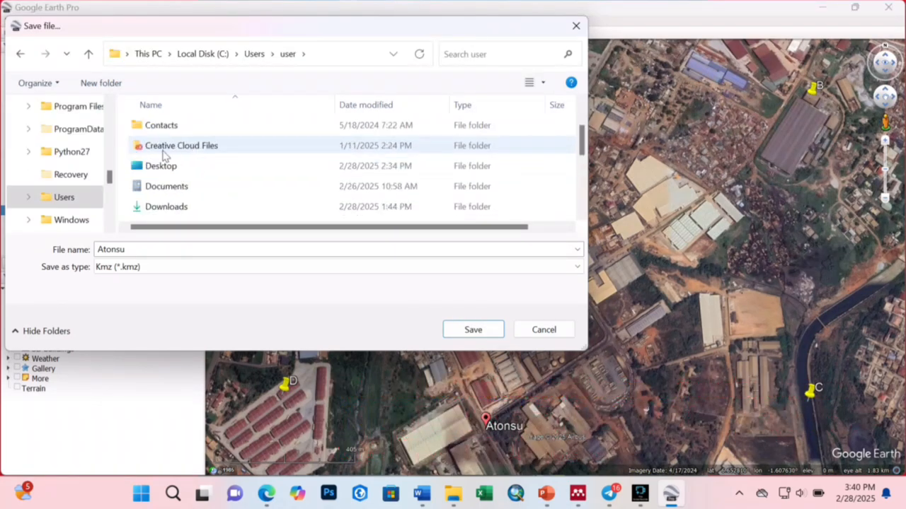
Choose the Desktop > G1 > Atonsu folder as the save location.
{"action": "double_click", "coordinate": [162, 167]}
{"action": "left_click", "coordinate": [154, 150]}
{"action": "double_click", "coordinate": [154, 150]}
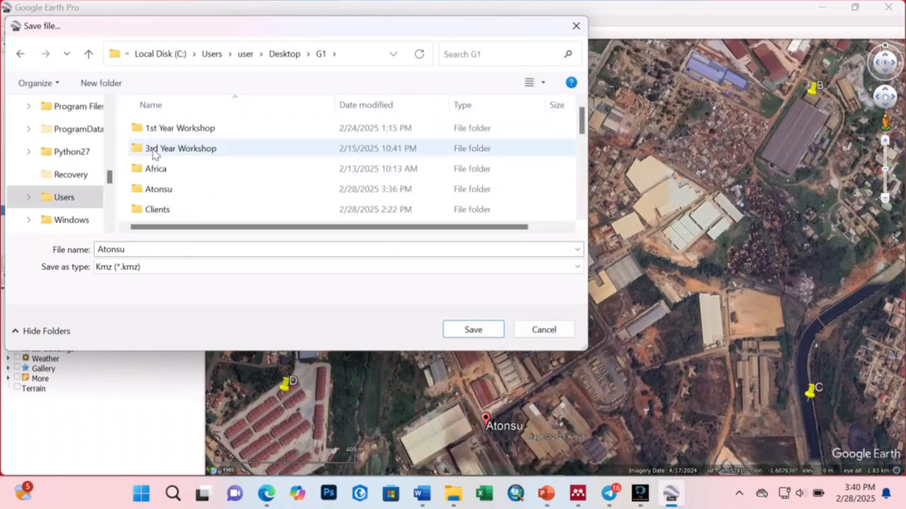
{"action": "scroll", "coordinate": [152, 150], "scroll_direction": "down", "scroll_amount": 1}
{"action": "scroll", "coordinate": [151, 150], "scroll_direction": "up", "scroll_amount": 1}
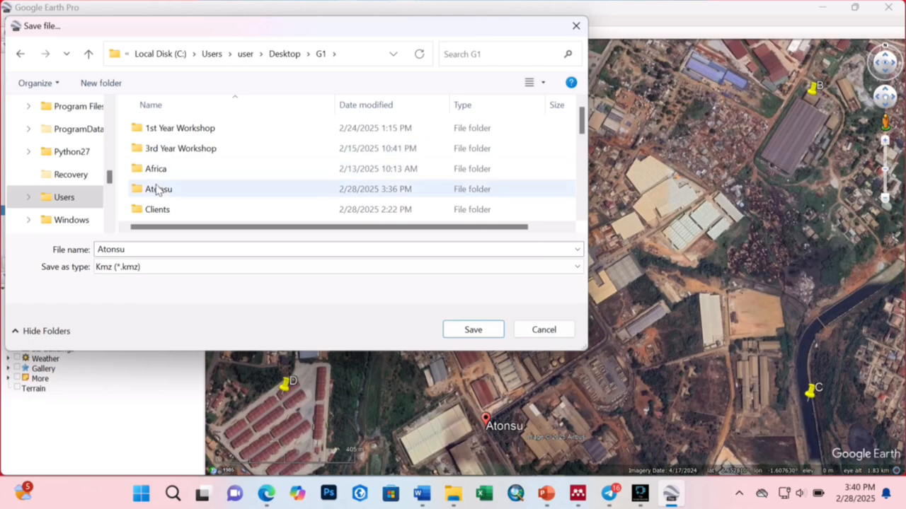
{"action": "double_click", "coordinate": [159, 189]}
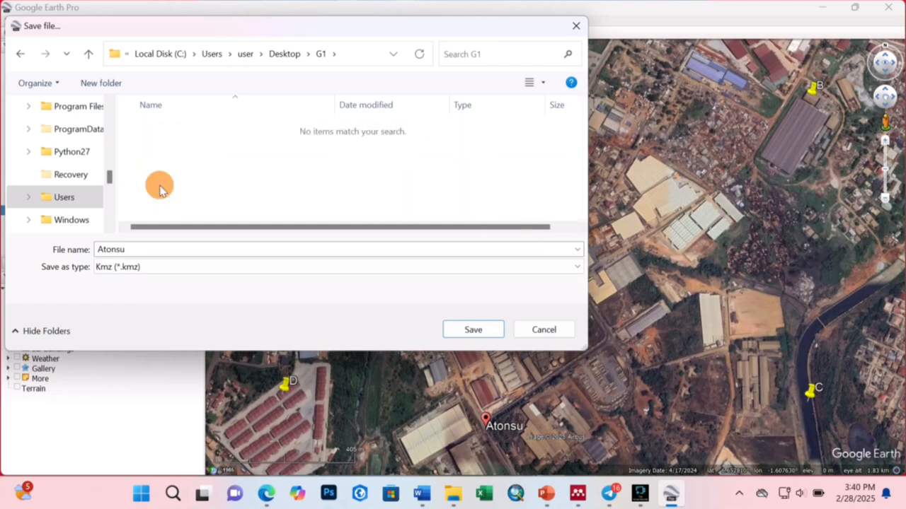
Set the file type to KML and save the placemarks as Atonsu.
{"action": "left_click", "coordinate": [213, 269]}
{"action": "left_click", "coordinate": [178, 290]}
{"action": "left_click", "coordinate": [472, 330]}
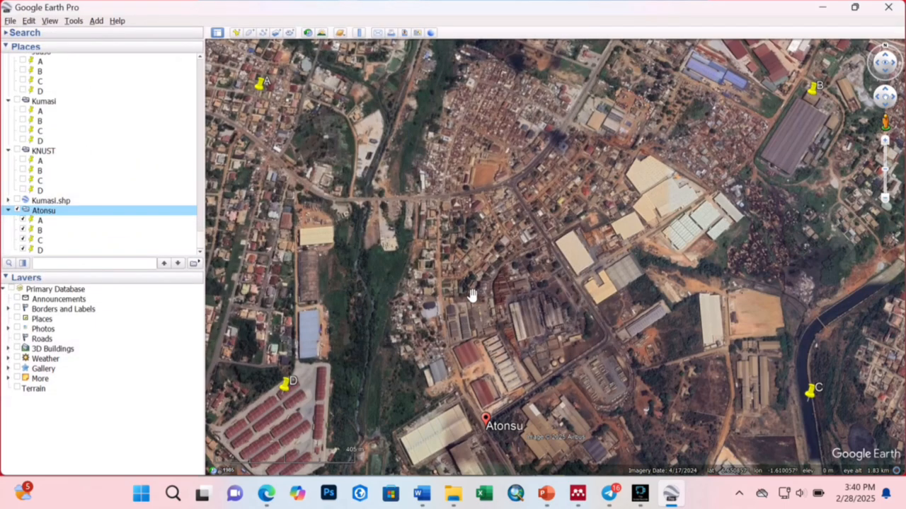
Switch to File Explorer, check the G1 > Atonsu folder for the saved KML file, and return to Google Earth Pro.
{"action": "mouse_move", "coordinate": [457, 497]}
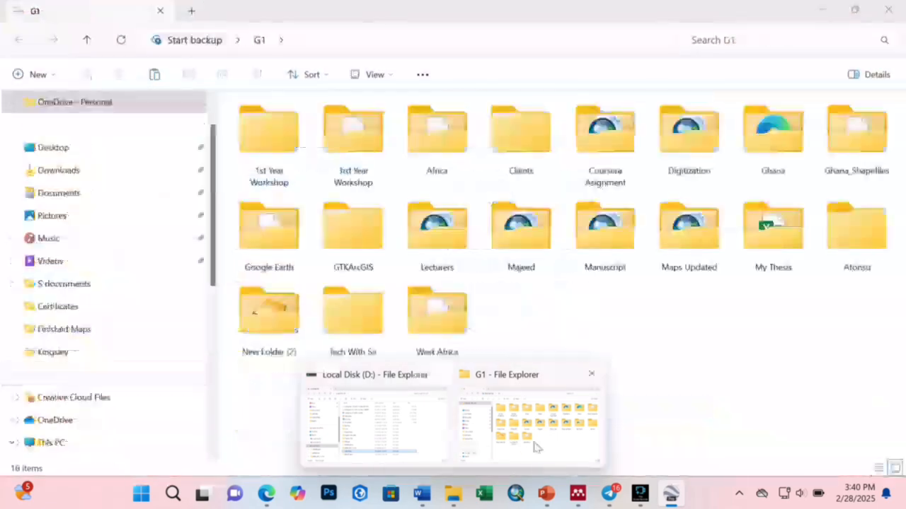
{"action": "left_click", "coordinate": [535, 440]}
{"action": "double_click", "coordinate": [866, 255]}
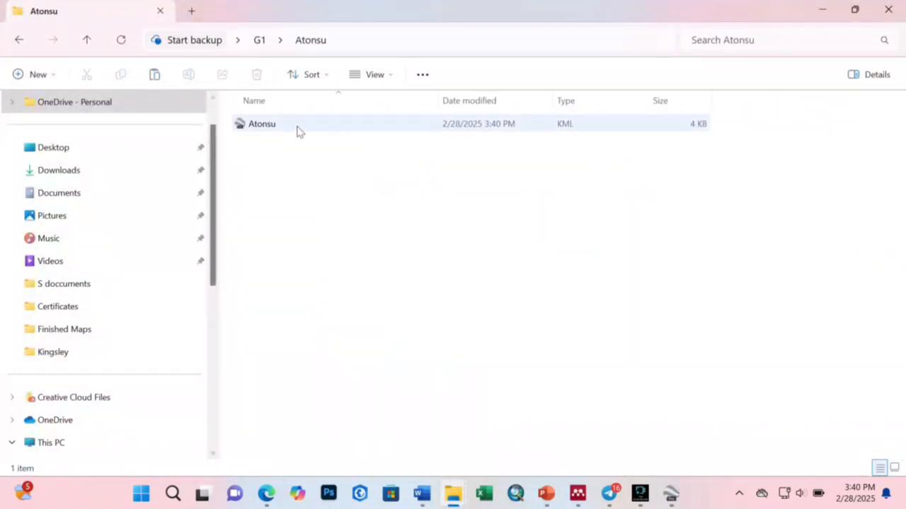
{"action": "left_click", "coordinate": [822, 10]}
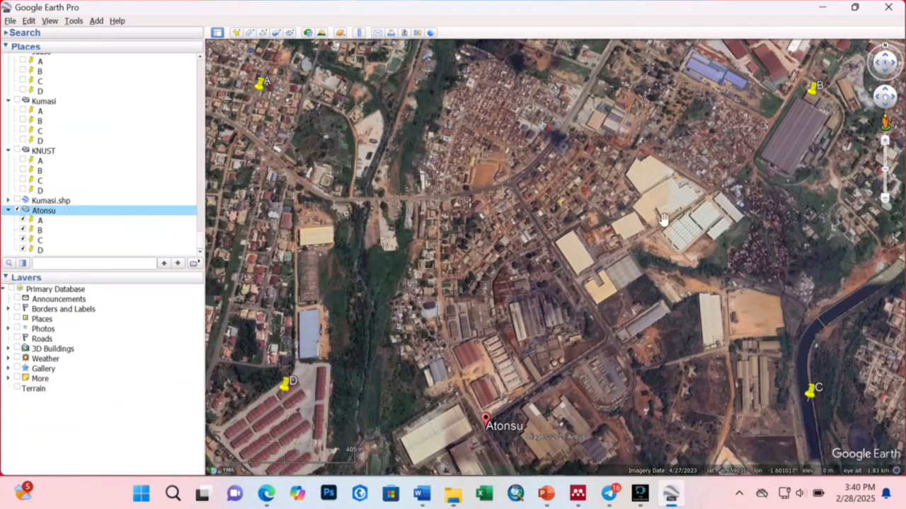
Open the image-saving layout for the current map view and close it again.
{"action": "left_click", "coordinate": [404, 33]}
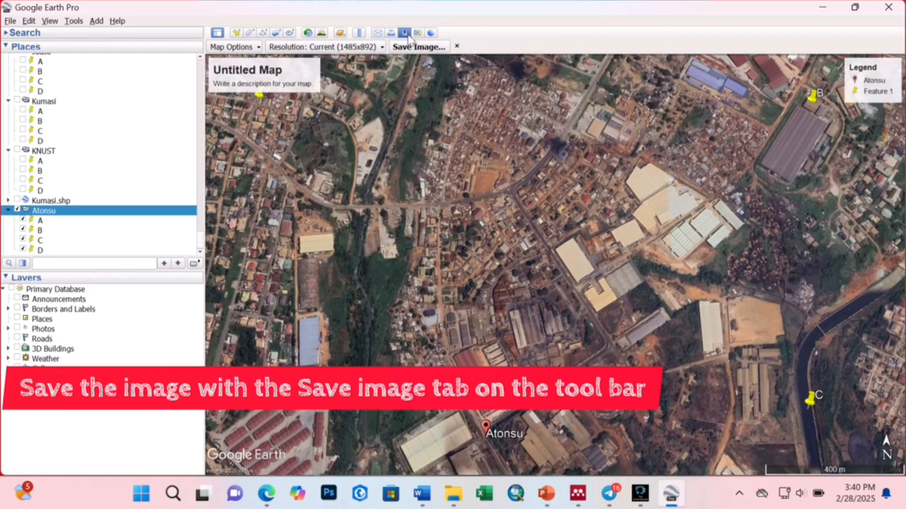
{"action": "left_click", "coordinate": [457, 47]}
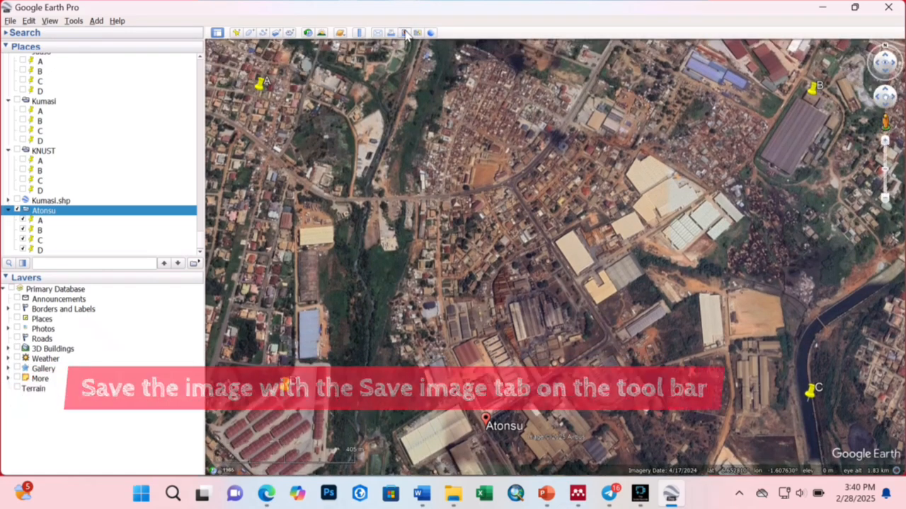
Open the image-saving layout and turn off the title and description, legend, scale and compass elements.
{"action": "left_click", "coordinate": [404, 33]}
{"action": "left_click", "coordinate": [257, 48]}
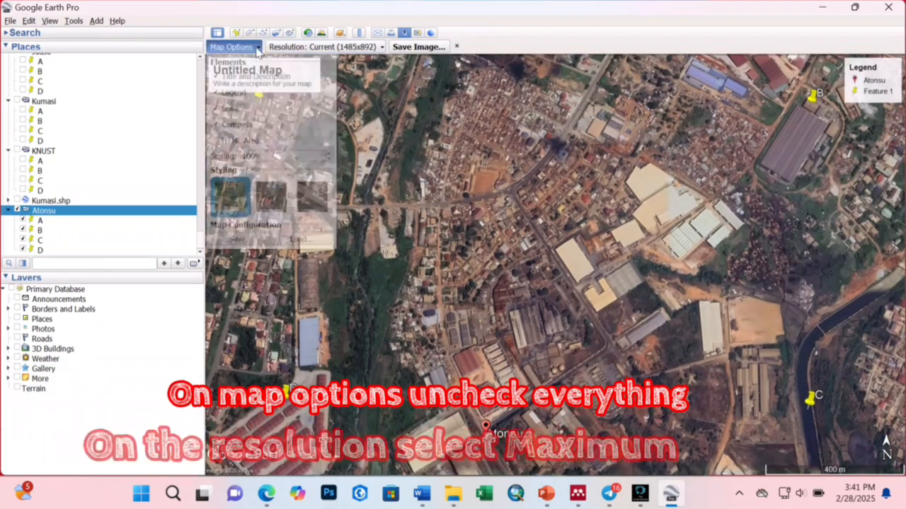
{"action": "left_click", "coordinate": [243, 77]}
{"action": "left_click", "coordinate": [241, 94]}
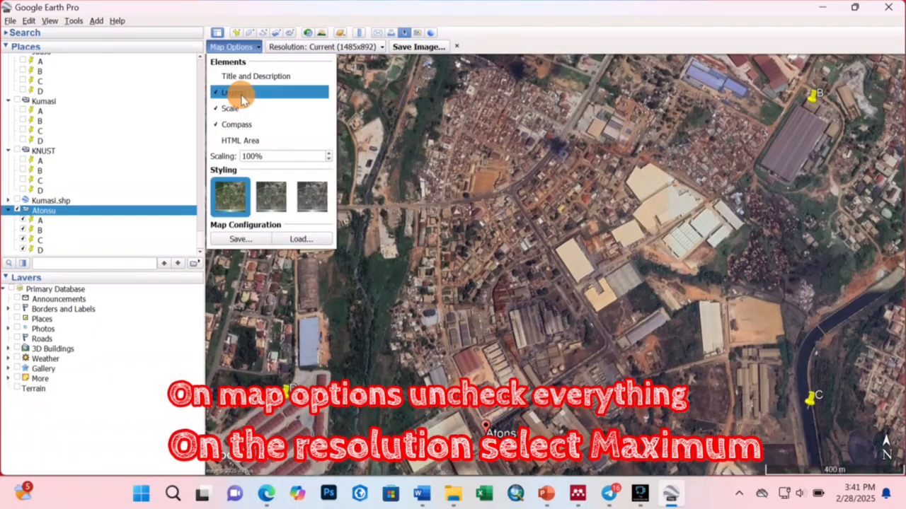
{"action": "left_click", "coordinate": [245, 47]}
{"action": "left_click", "coordinate": [230, 108]}
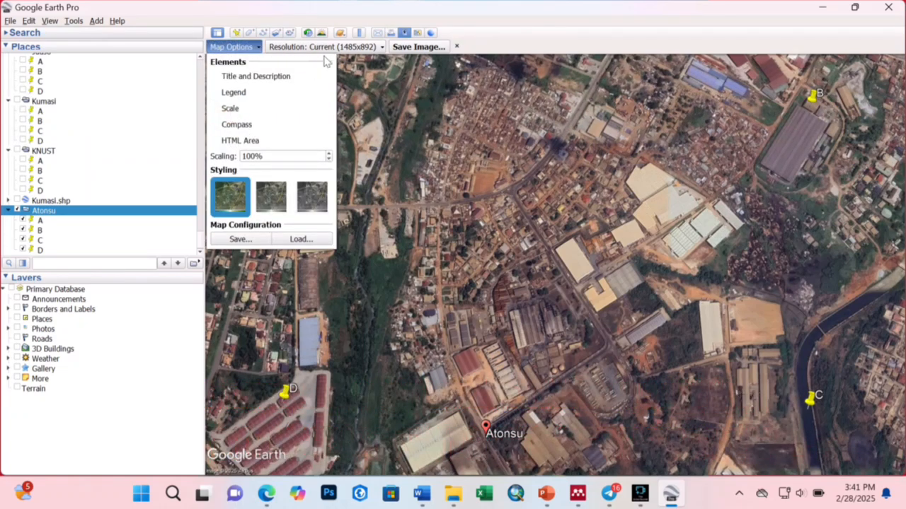
Set the export image resolution to Maximum (8192x4920).
{"action": "left_click", "coordinate": [357, 47]}
{"action": "left_click", "coordinate": [357, 47]}
{"action": "left_click", "coordinate": [327, 137]}
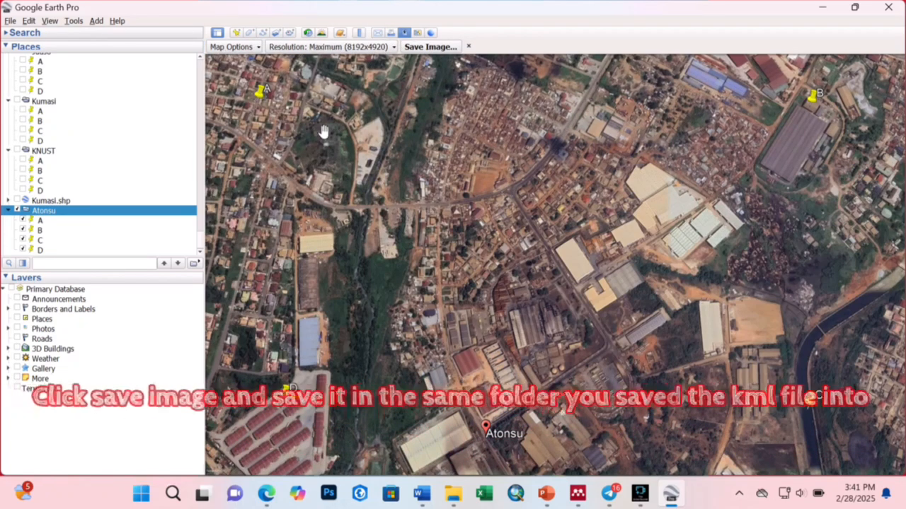
Start saving the map image and browse to the C:\Users\user folder.
{"action": "left_click", "coordinate": [430, 47]}
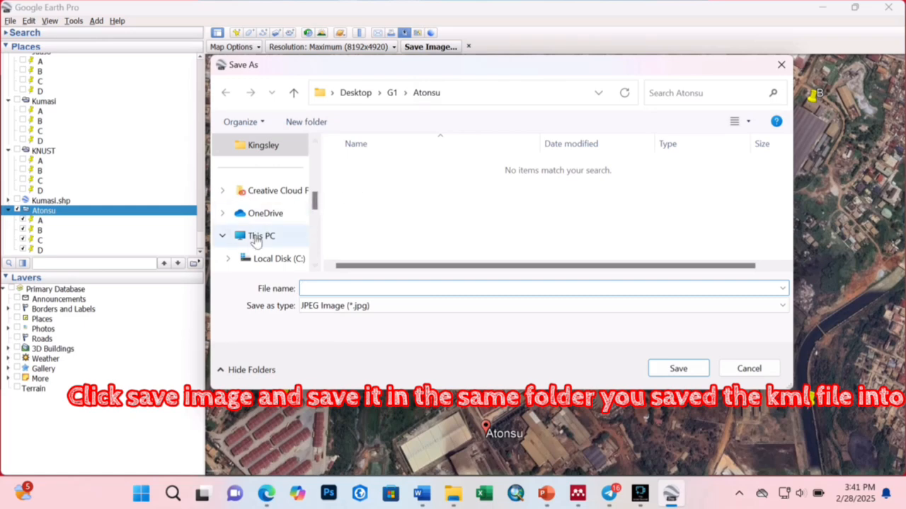
{"action": "scroll", "coordinate": [259, 248], "scroll_direction": "down", "scroll_amount": 10}
{"action": "left_click", "coordinate": [266, 236]}
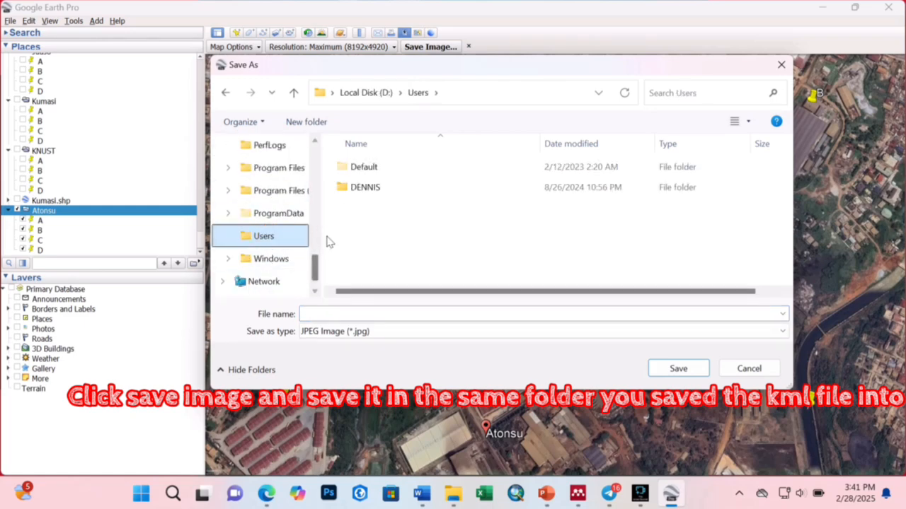
{"action": "scroll", "coordinate": [287, 212], "scroll_direction": "up", "scroll_amount": 5}
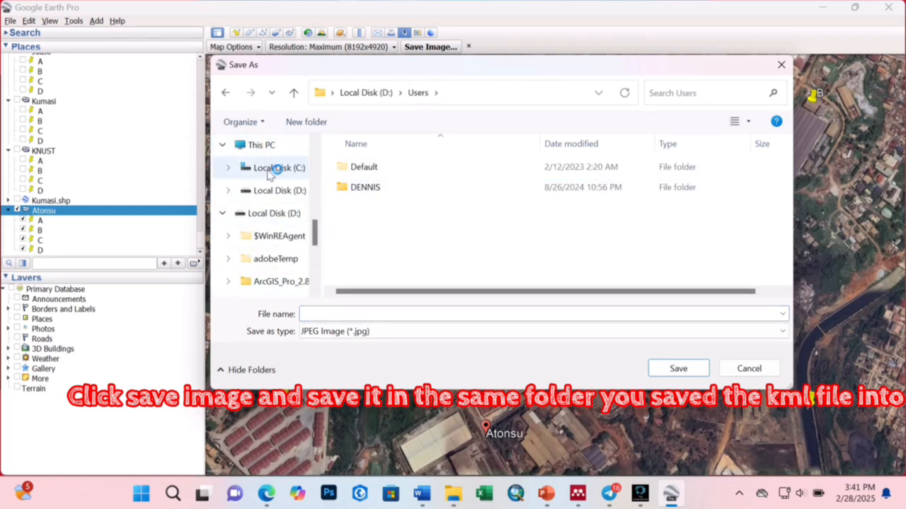
{"action": "left_click", "coordinate": [282, 168]}
{"action": "scroll", "coordinate": [354, 205], "scroll_direction": "down", "scroll_amount": 2}
{"action": "double_click", "coordinate": [364, 255]}
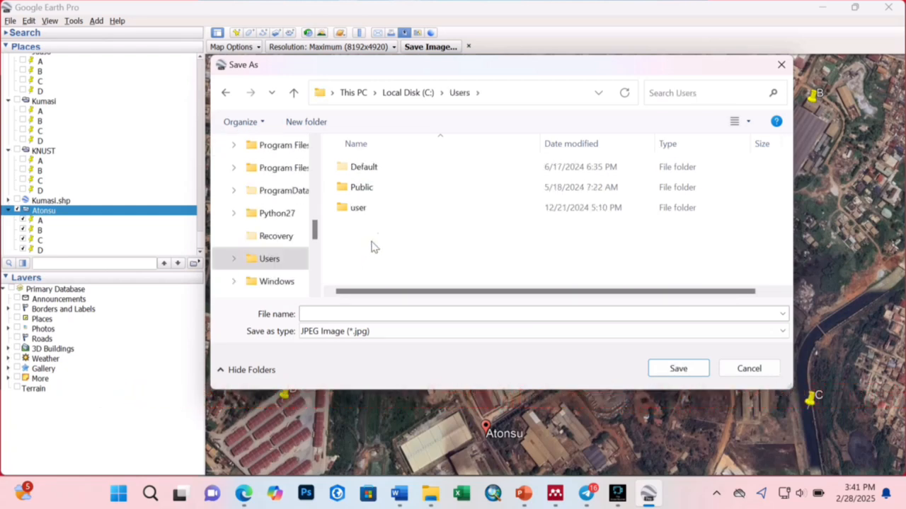
{"action": "left_click", "coordinate": [366, 213]}
{"action": "double_click", "coordinate": [366, 213]}
{"action": "scroll", "coordinate": [382, 209], "scroll_direction": "up", "scroll_amount": 2}
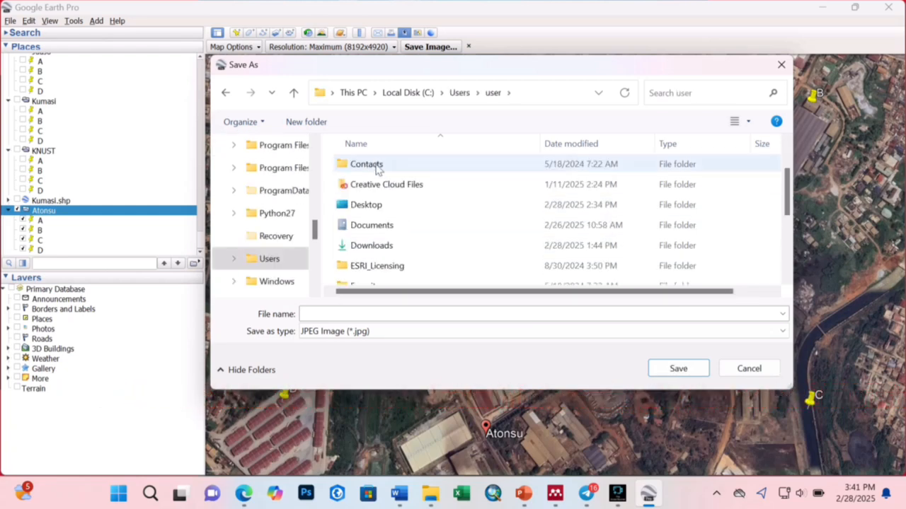
Choose the Desktop > G1 > Atonsu folder as the image's save location.
{"action": "double_click", "coordinate": [374, 205]}
{"action": "scroll", "coordinate": [380, 216], "scroll_direction": "down", "scroll_amount": 2}
{"action": "scroll", "coordinate": [378, 212], "scroll_direction": "up", "scroll_amount": 1}
{"action": "double_click", "coordinate": [377, 207]}
{"action": "scroll", "coordinate": [375, 209], "scroll_direction": "down", "scroll_amount": 1}
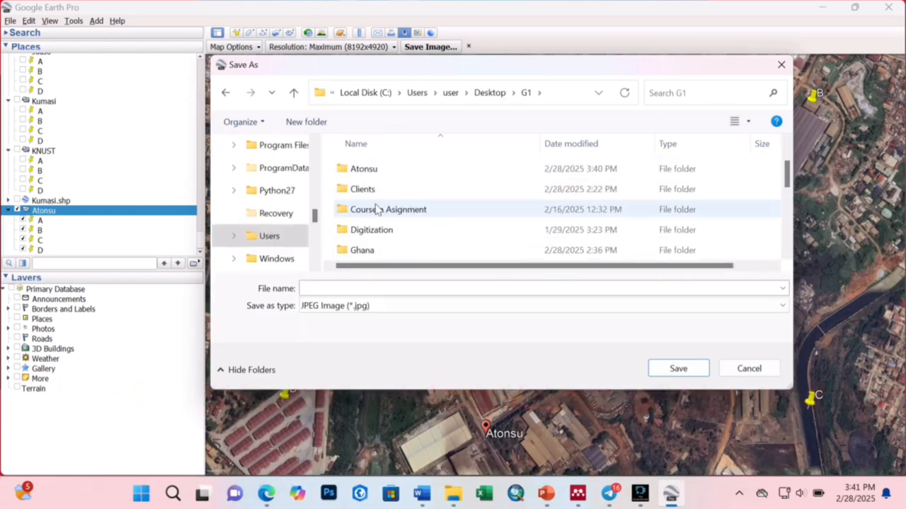
{"action": "scroll", "coordinate": [374, 210], "scroll_direction": "up", "scroll_amount": 1}
{"action": "double_click", "coordinate": [375, 228]}
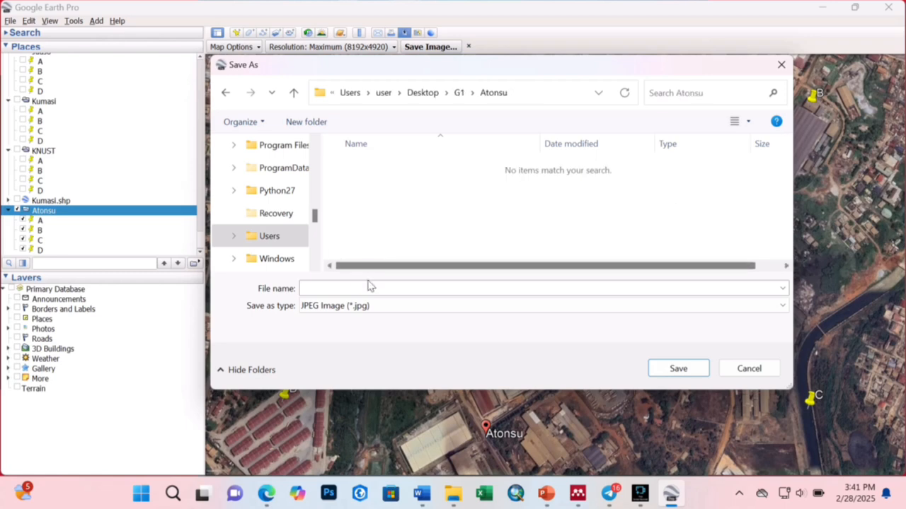
Save the map image as a JPEG named Atonsu.
{"action": "type", "text": "Ato"}
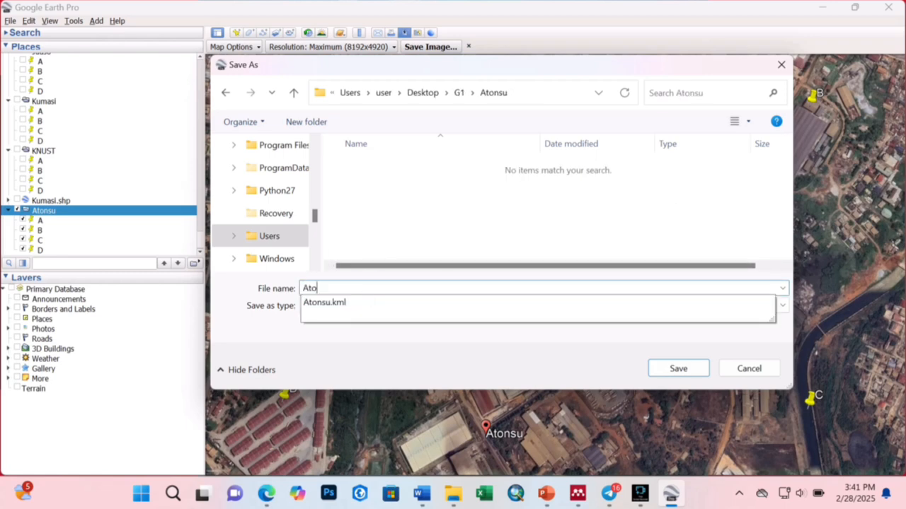
{"action": "type", "text": "nsu"}
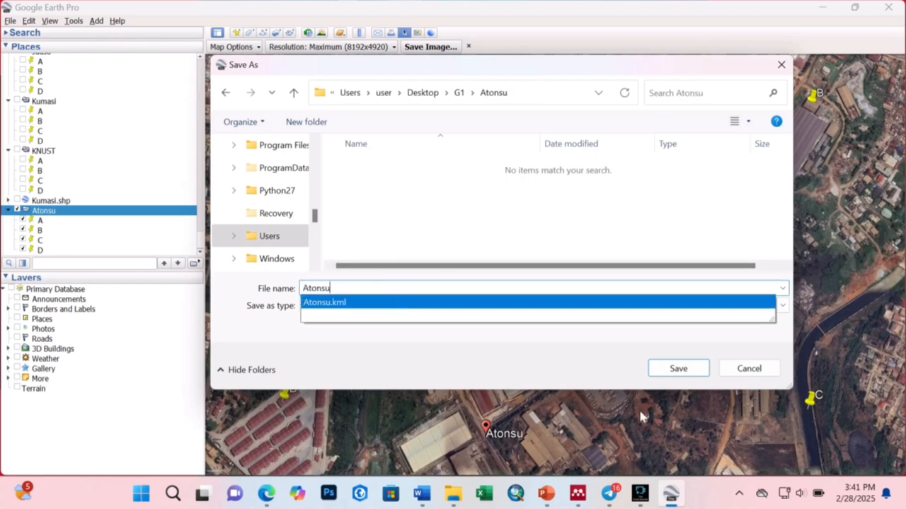
{"action": "left_click", "coordinate": [683, 368]}
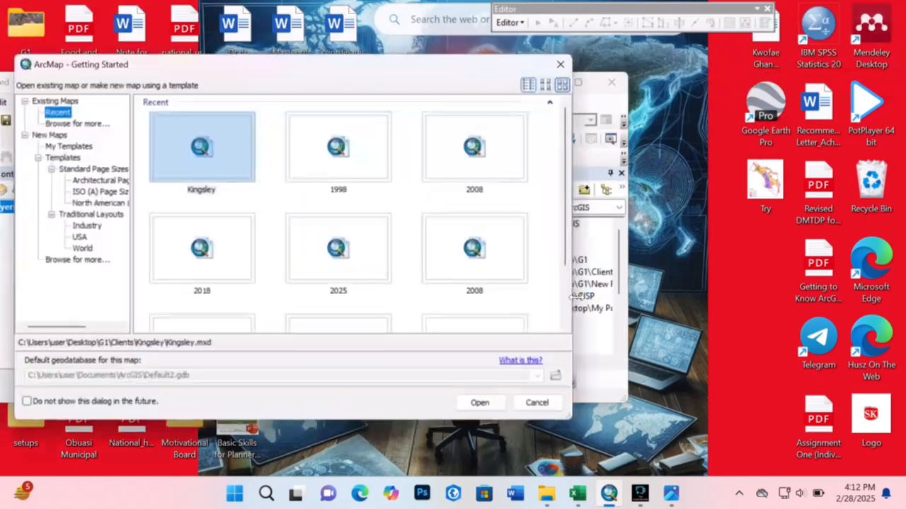
Start with a blank map in a maximized ArcMap window and add Atonsu.jpg from the G1 > Atonsu folder.
{"action": "left_click", "coordinate": [560, 65]}
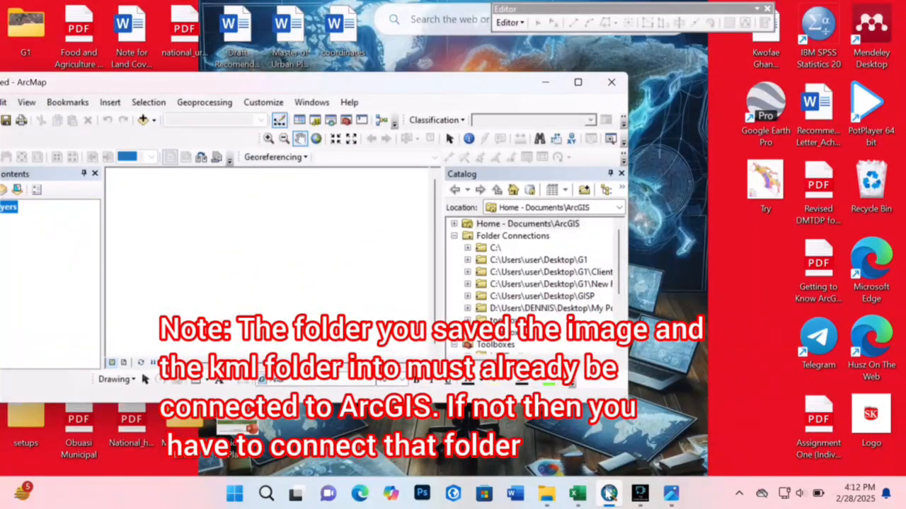
{"action": "left_click", "coordinate": [578, 82]}
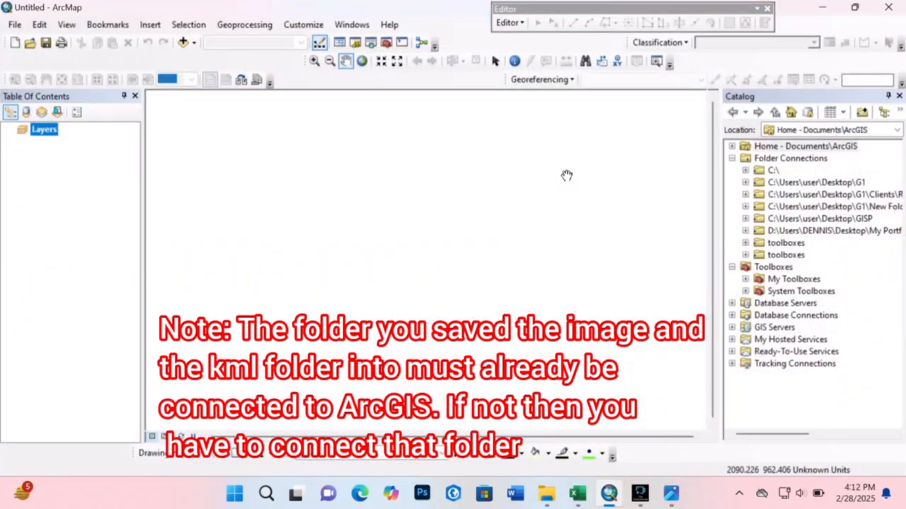
{"action": "left_click", "coordinate": [744, 182]}
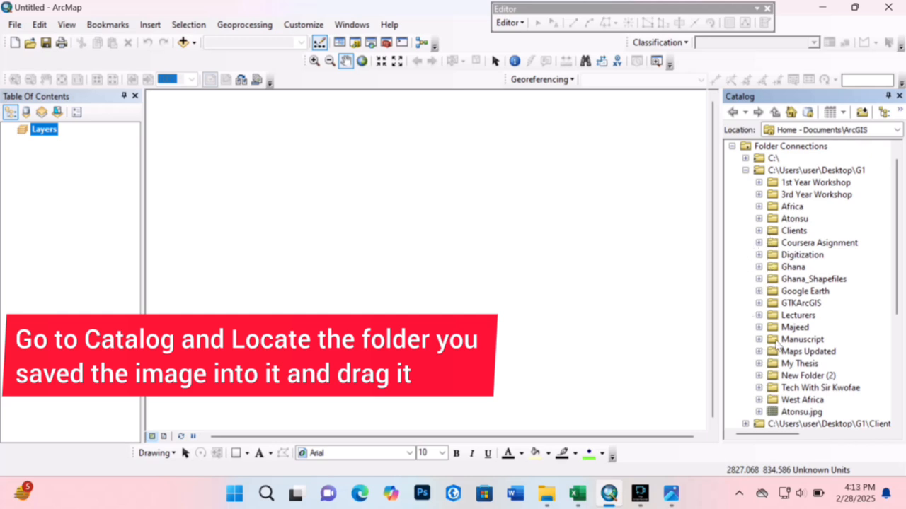
{"action": "left_click", "coordinate": [759, 219]}
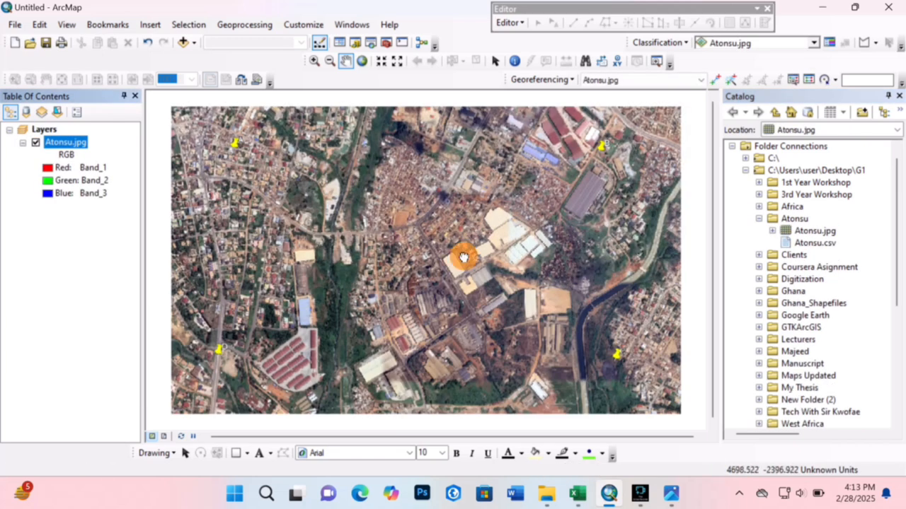
{"action": "left_click_drag", "start_coordinate": [464, 257], "coordinate": [468, 247]}
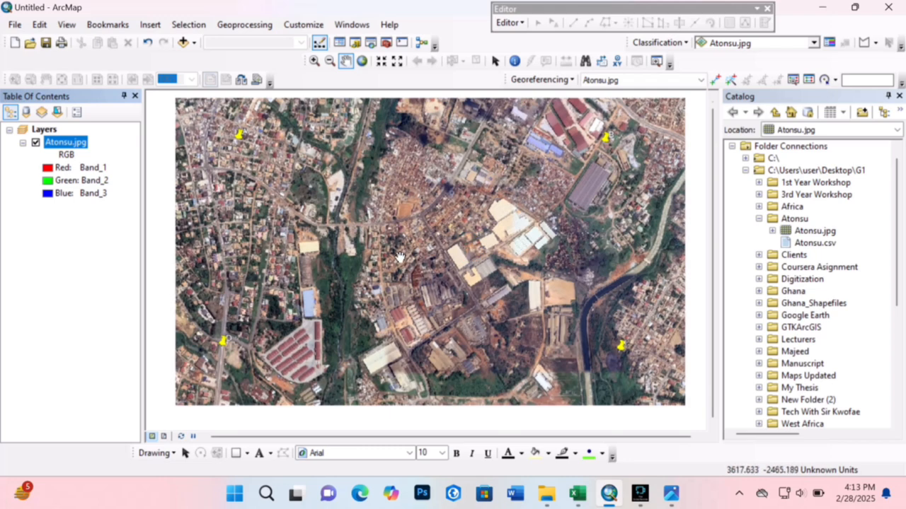
{"action": "left_click_drag", "start_coordinate": [399, 257], "coordinate": [402, 276]}
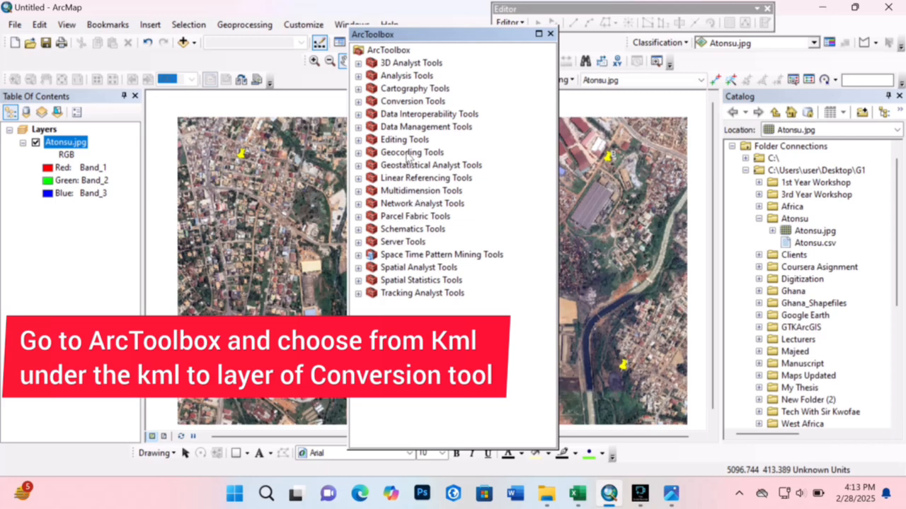
Open the KML To Layer conversion tool and select Atonsu.kml from Desktop > G1 > Atonsu as the input KML file.
{"action": "left_click", "coordinate": [358, 101]}
{"action": "left_click", "coordinate": [372, 140]}
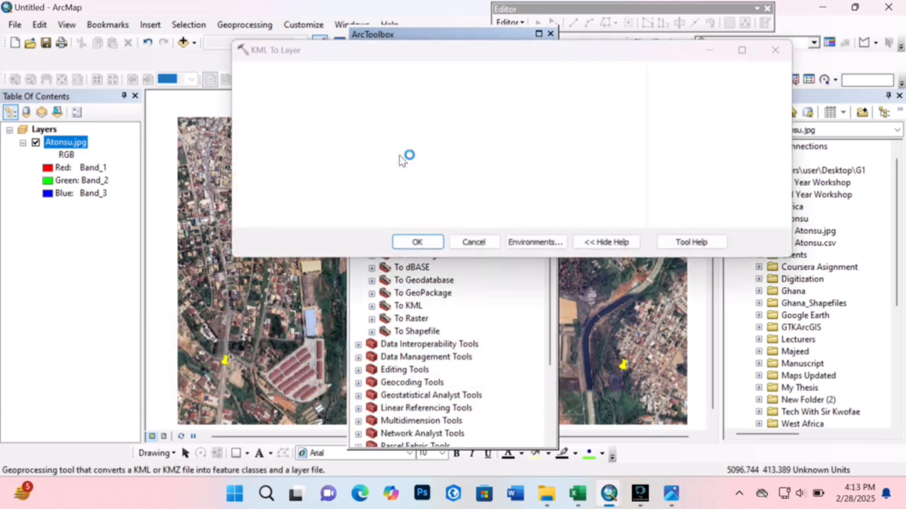
{"action": "left_click", "coordinate": [617, 95]}
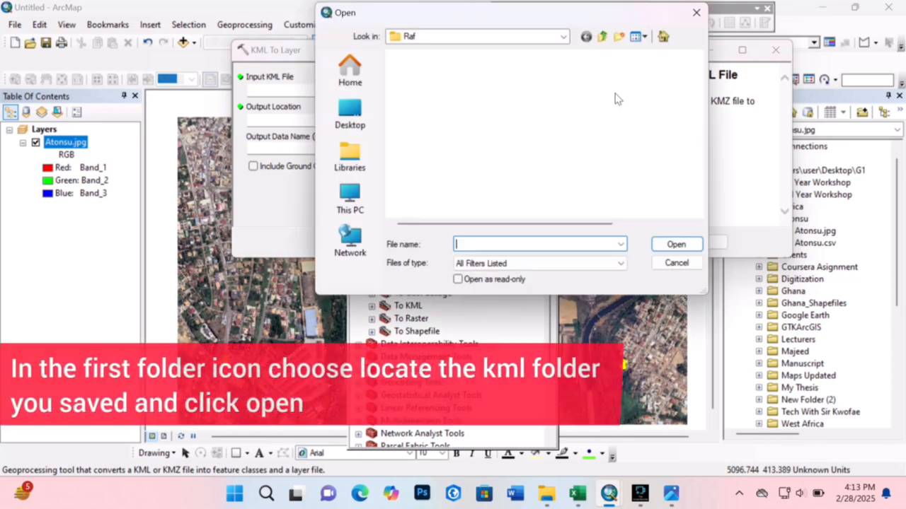
{"action": "left_click", "coordinate": [350, 113]}
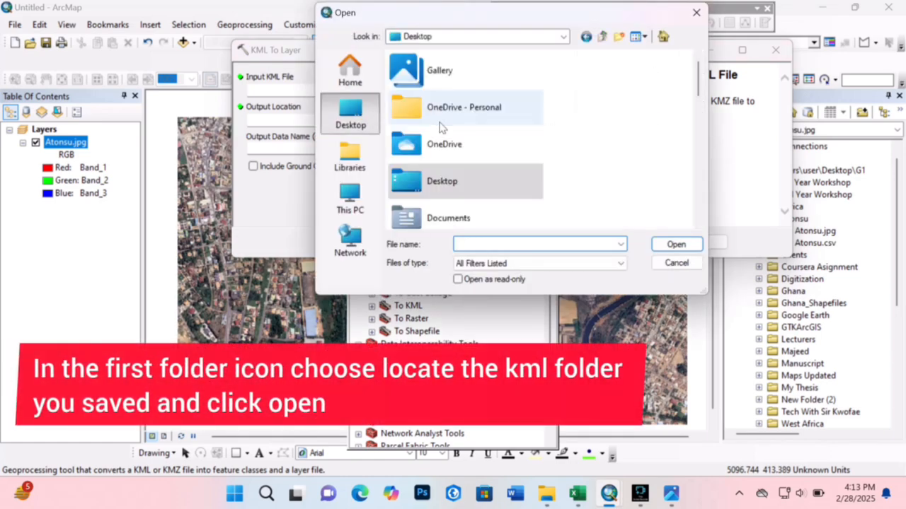
{"action": "double_click", "coordinate": [502, 126]}
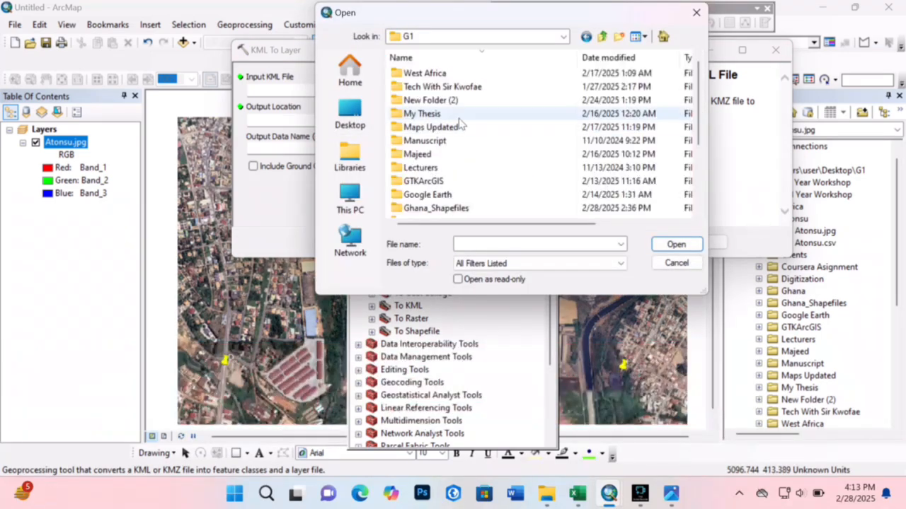
{"action": "scroll", "coordinate": [453, 176], "scroll_direction": "down", "scroll_amount": 1}
{"action": "scroll", "coordinate": [453, 179], "scroll_direction": "down", "scroll_amount": 1}
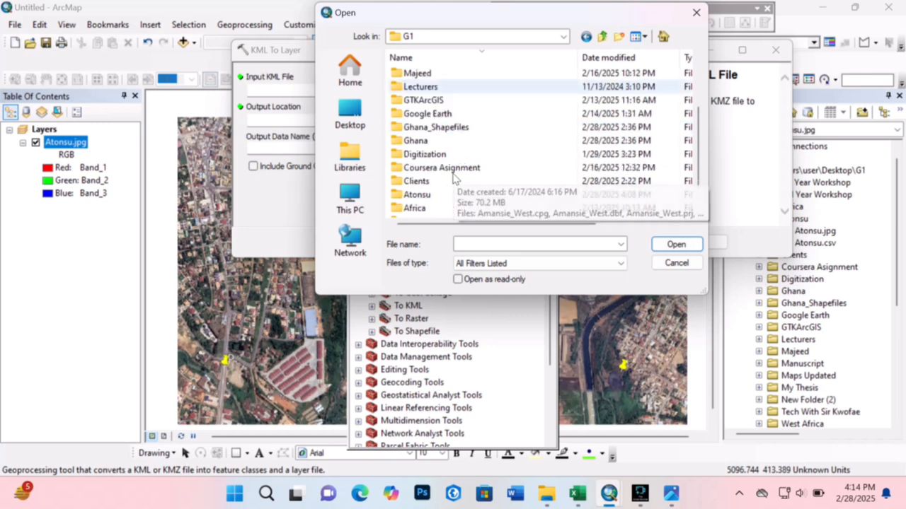
{"action": "double_click", "coordinate": [427, 194]}
{"action": "left_click", "coordinate": [441, 113]}
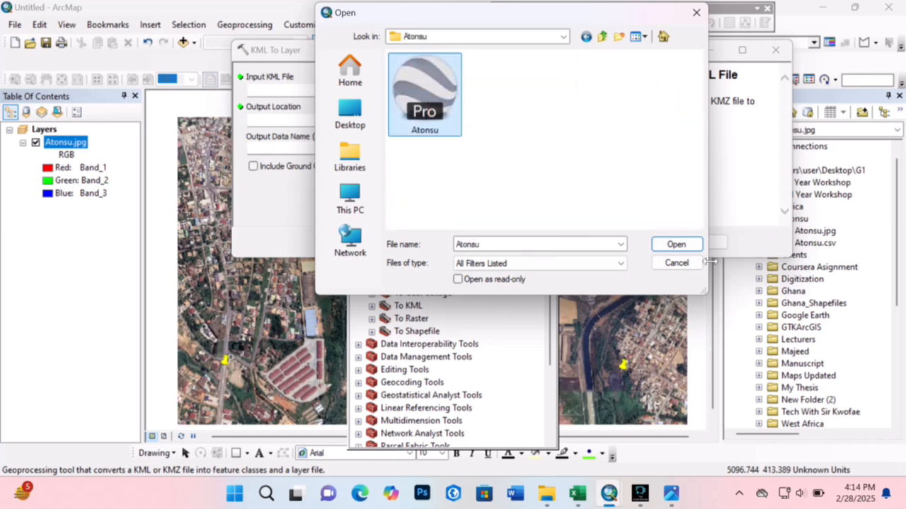
{"action": "left_click", "coordinate": [669, 244]}
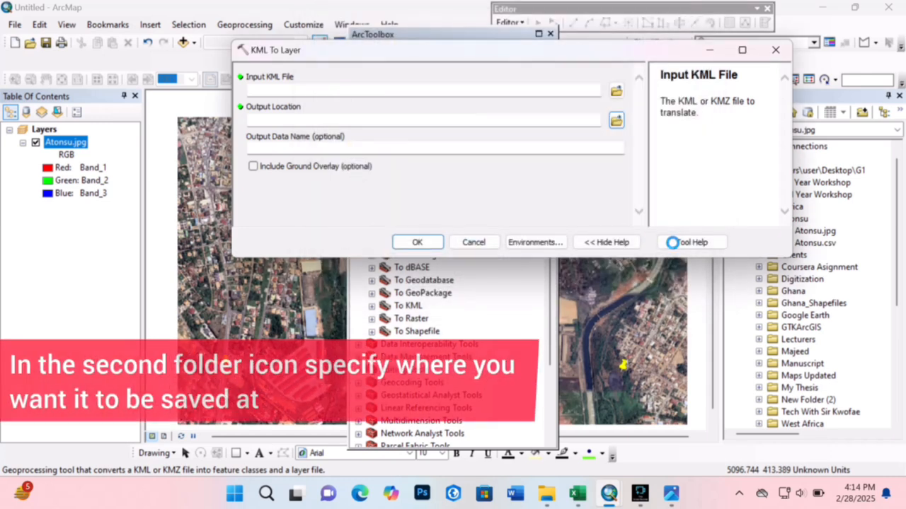
Set the KML conversion's output location to C:\Users\user\Desktop\G1\Atonsu.
{"action": "left_click", "coordinate": [616, 122]}
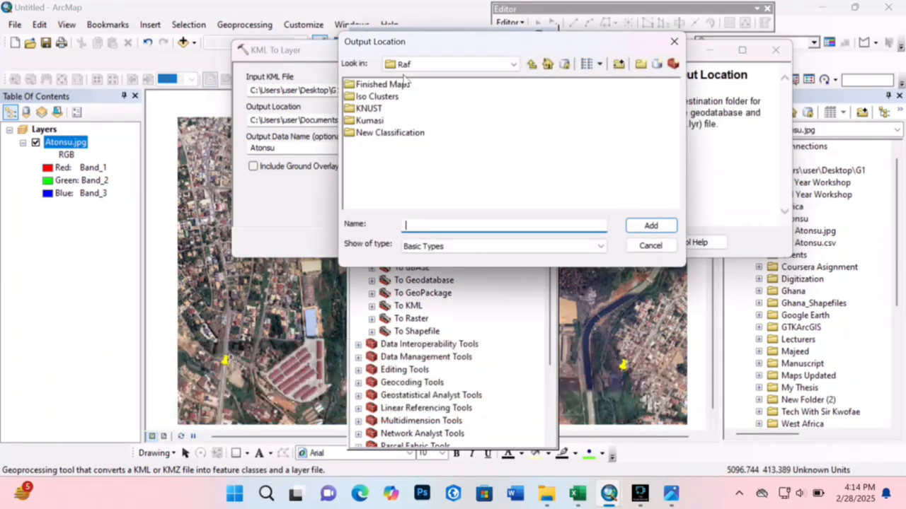
{"action": "left_click", "coordinate": [409, 65]}
{"action": "left_click", "coordinate": [414, 90]}
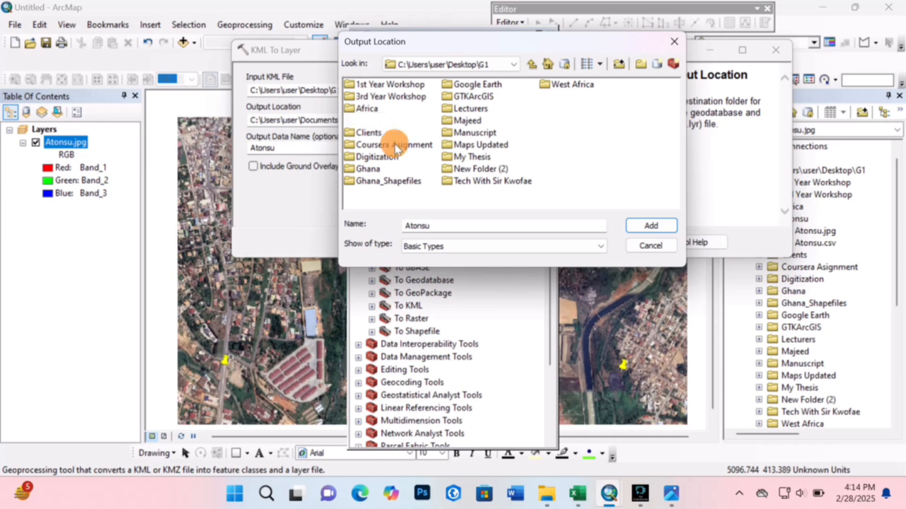
{"action": "double_click", "coordinate": [375, 121]}
{"action": "left_click", "coordinate": [511, 64]}
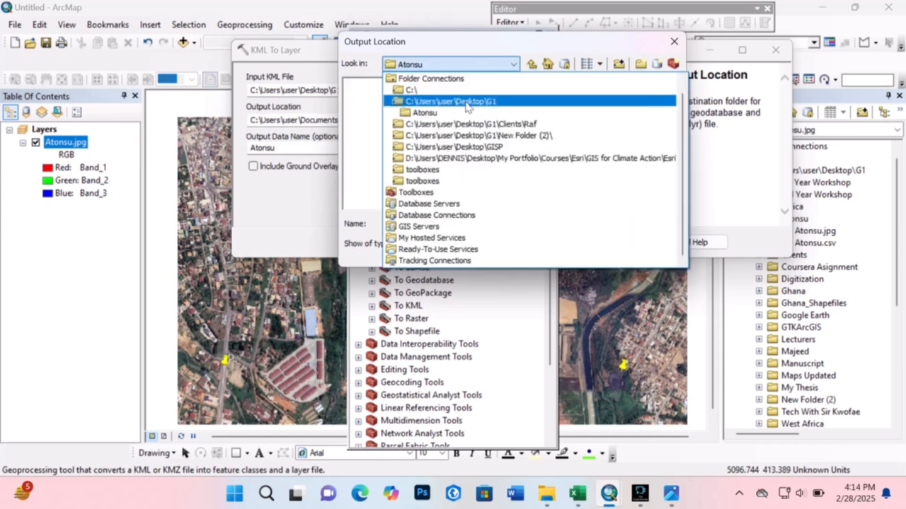
{"action": "left_click", "coordinate": [425, 98]}
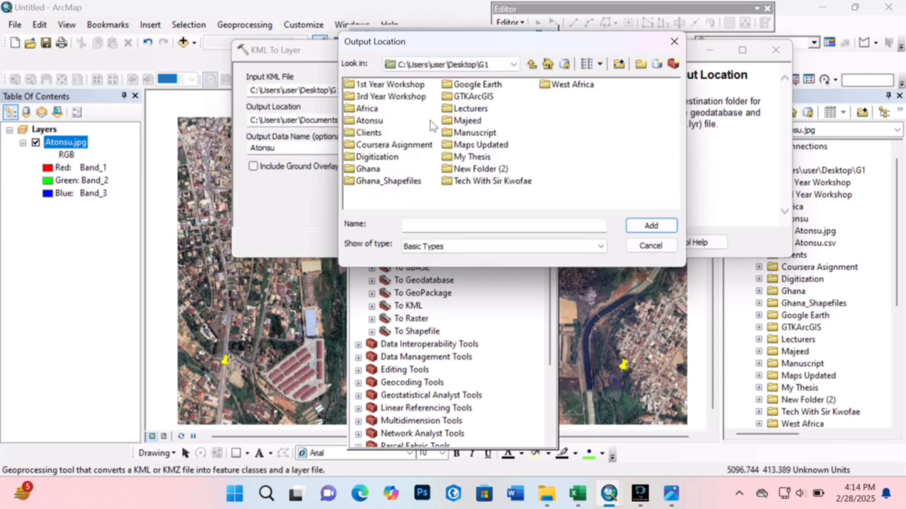
{"action": "left_click", "coordinate": [662, 229]}
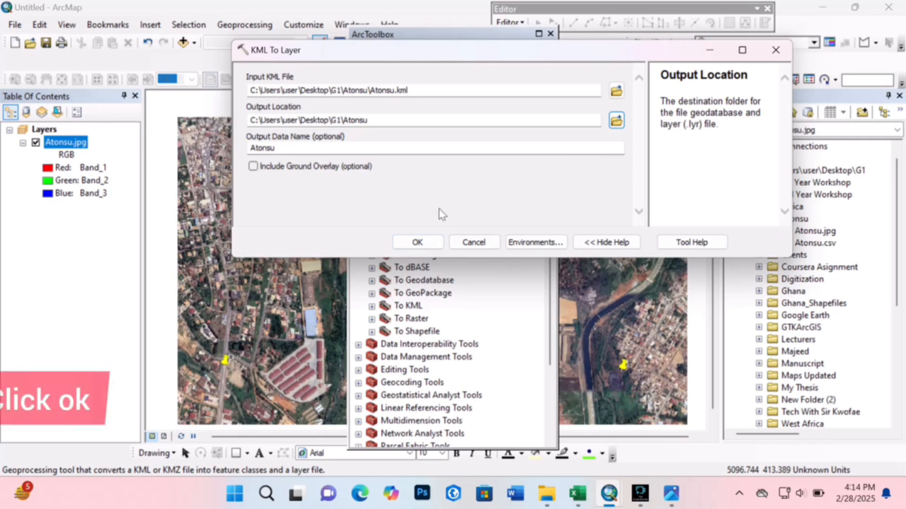
Run the KML To Layer conversion, close ArcToolbox, and zoom the map to the converted Atonsu layer.
{"action": "left_click", "coordinate": [417, 242]}
{"action": "left_click", "coordinate": [550, 34]}
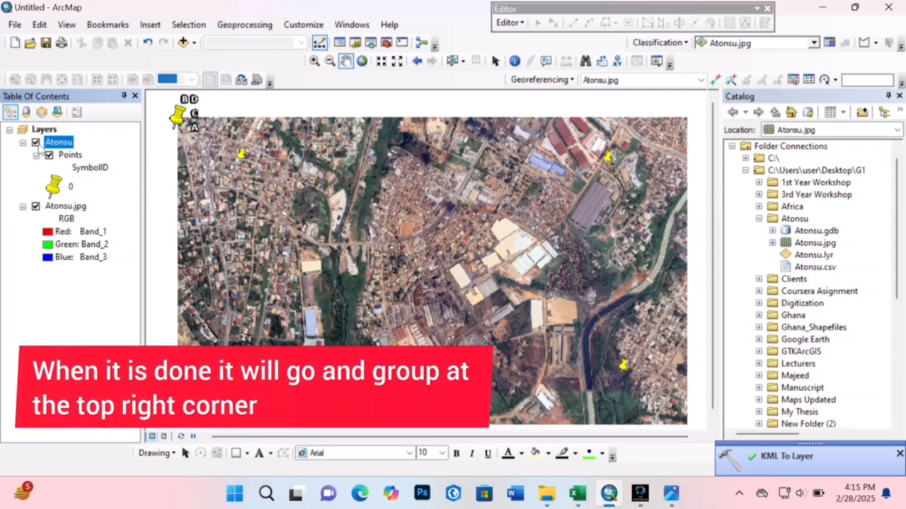
{"action": "right_click", "coordinate": [72, 143]}
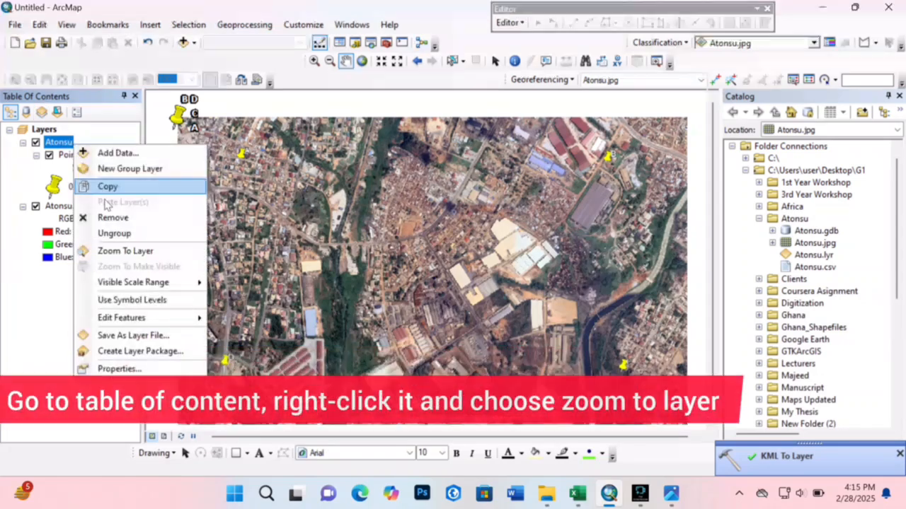
{"action": "left_click", "coordinate": [106, 250]}
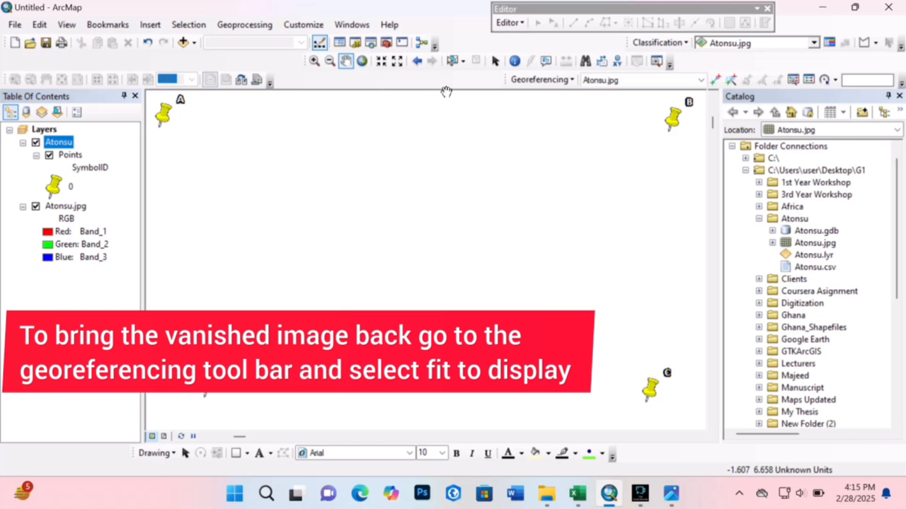
Undock the Catalog window to reach the georeferencing controls and fit Atonsu.jpg to the current map display.
{"action": "left_click_drag", "start_coordinate": [544, 204], "coordinate": [530, 202]}
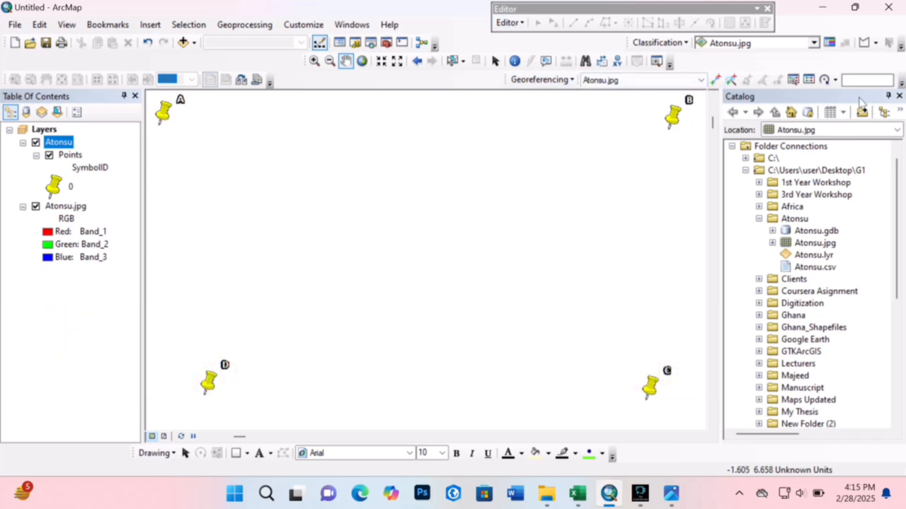
{"action": "left_click_drag", "start_coordinate": [859, 98], "coordinate": [868, 132]}
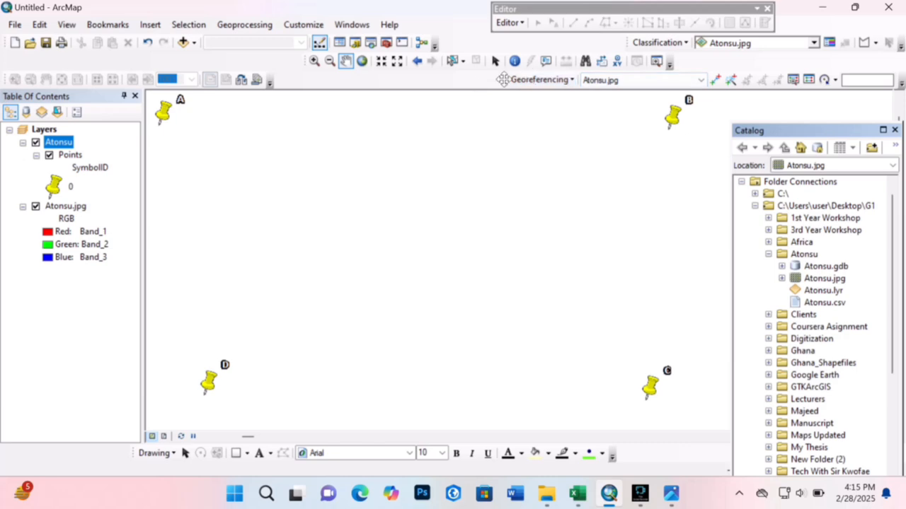
{"action": "left_click_drag", "start_coordinate": [504, 80], "coordinate": [493, 79]}
{"action": "left_click", "coordinate": [559, 79]}
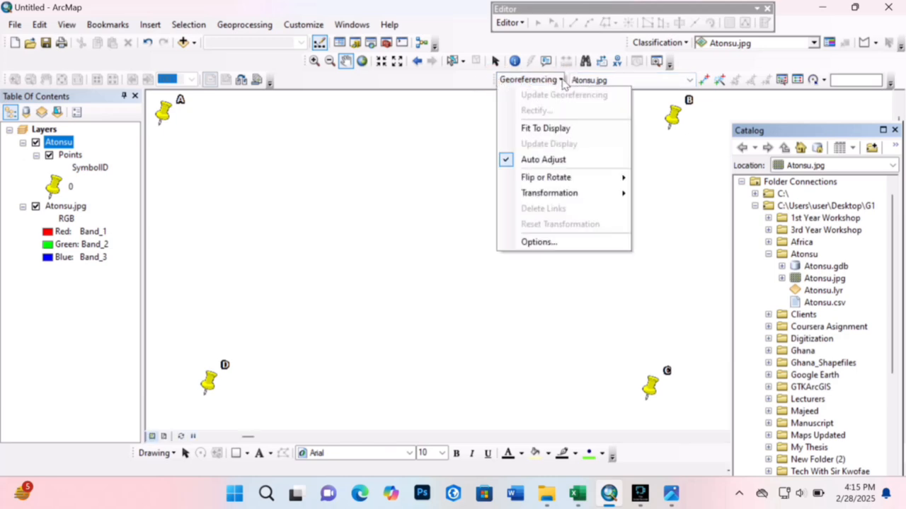
{"action": "left_click", "coordinate": [561, 128]}
{"action": "mouse_move", "coordinate": [513, 182]}
{"action": "left_mouse_down"}
{"action": "mouse_move", "coordinate": [489, 195]}
{"action": "mouse_move", "coordinate": [522, 202]}
{"action": "left_mouse_up"}
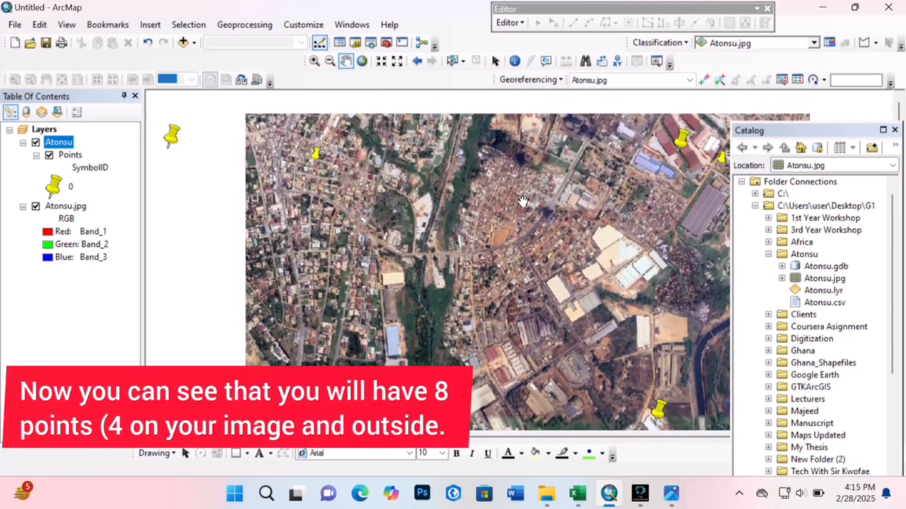
{"action": "left_click_drag", "start_coordinate": [455, 206], "coordinate": [467, 200]}
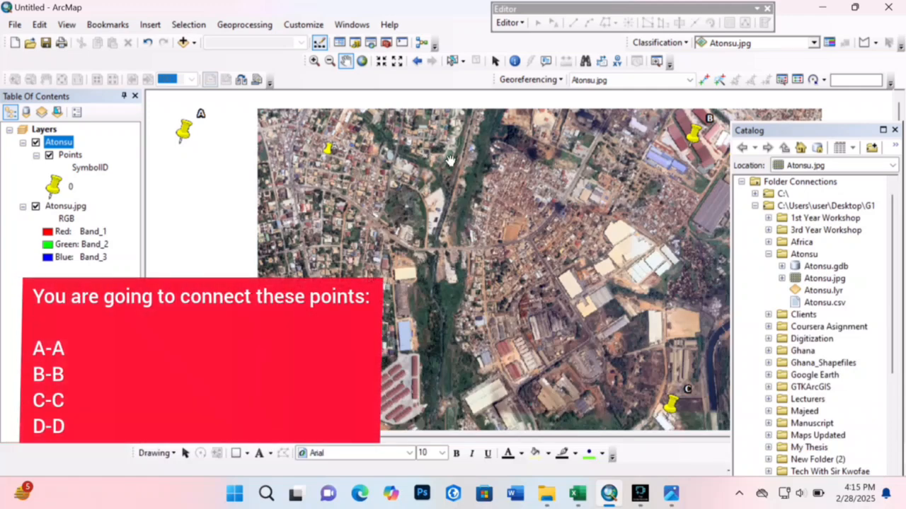
Add control points linking pins A and B on the image to the matching Atonsu placemark points, picking the image pin first.
{"action": "left_click", "coordinate": [704, 79]}
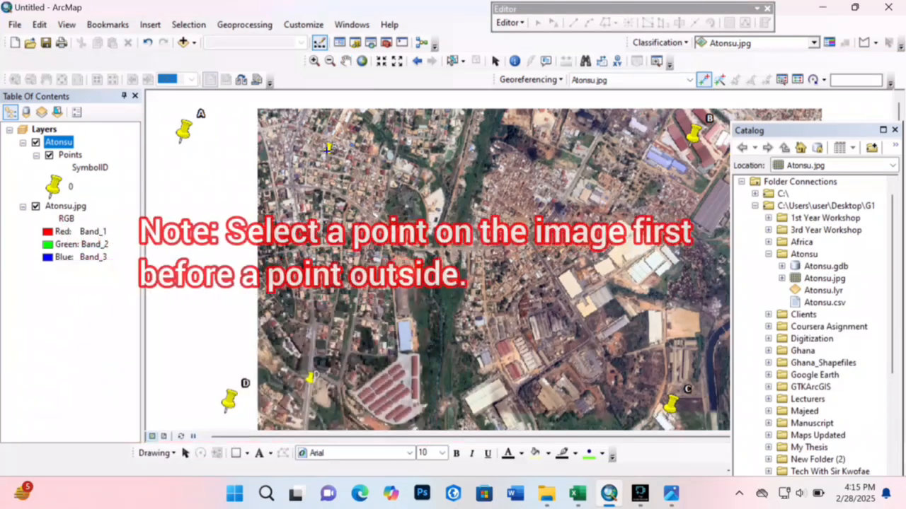
{"action": "left_click", "coordinate": [327, 147]}
{"action": "left_click", "coordinate": [184, 129]}
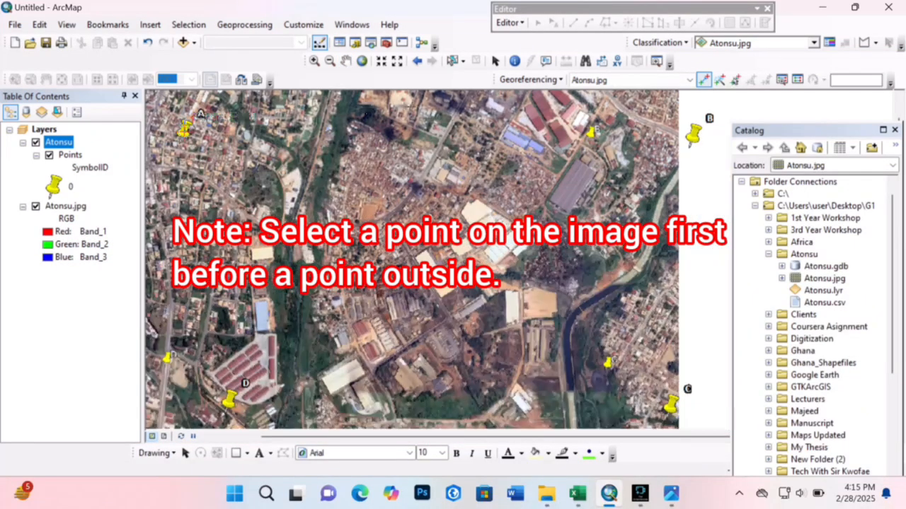
{"action": "left_click", "coordinate": [693, 136]}
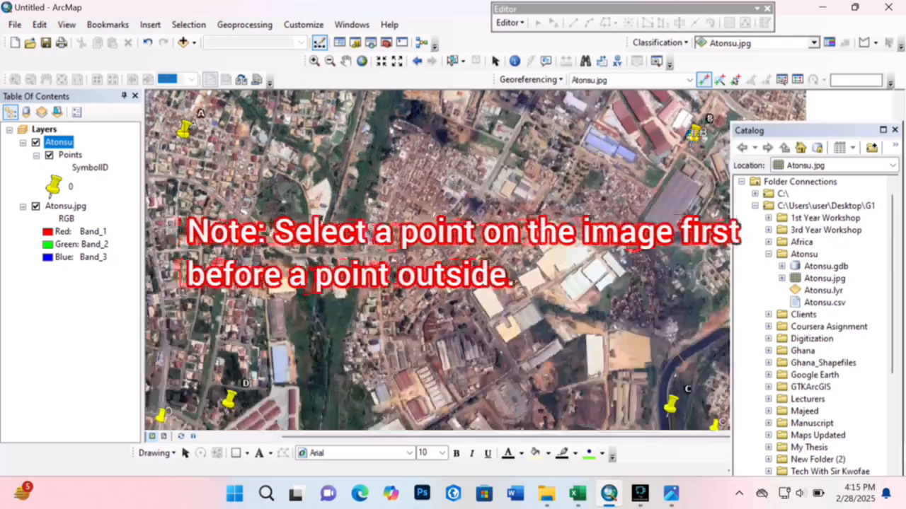
Add control points linking pins C and D on the image to the matching placemark points C and D.
{"action": "left_click", "coordinate": [345, 61]}
{"action": "left_click_drag", "start_coordinate": [645, 231], "coordinate": [576, 108]}
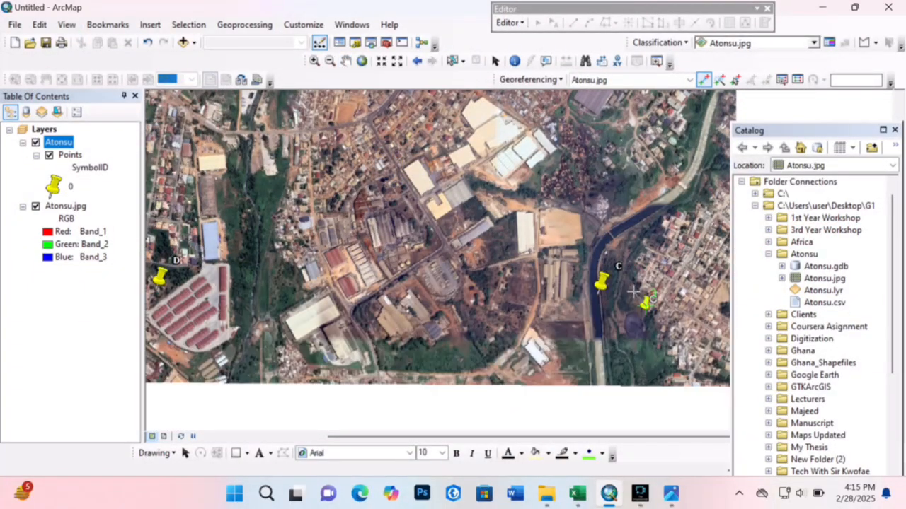
{"action": "left_click", "coordinate": [603, 281]}
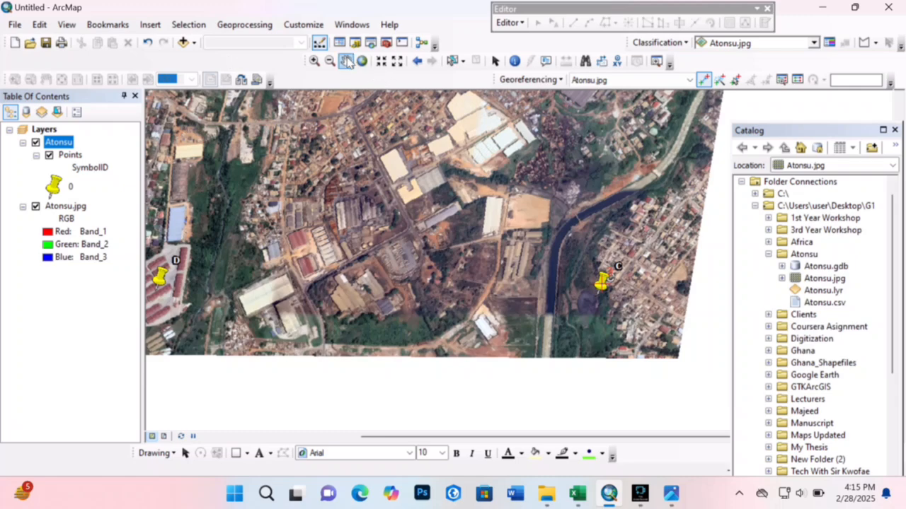
{"action": "left_click", "coordinate": [347, 61]}
{"action": "left_click_drag", "start_coordinate": [169, 336], "coordinate": [548, 349]}
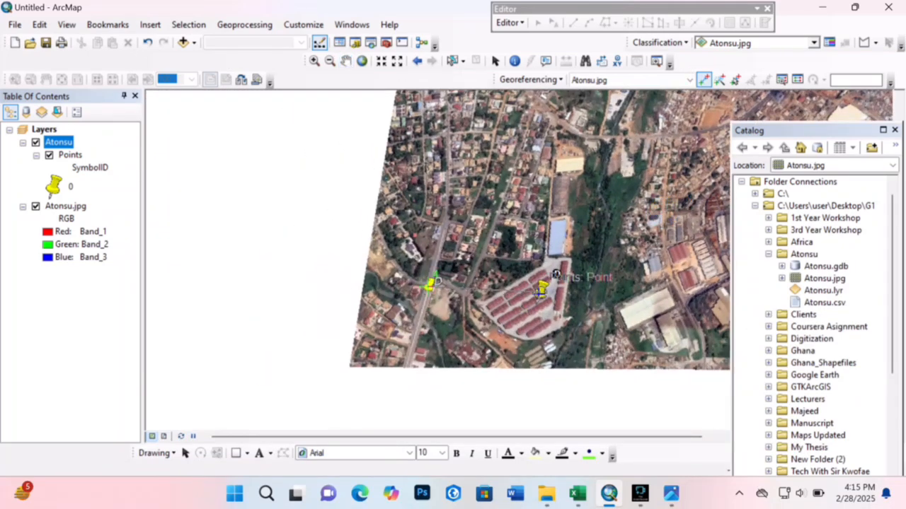
{"action": "left_click", "coordinate": [542, 286]}
Examine the whole georeferenced Atonsu image and how its four corner pins align with placemarks A, B, C and D.
{"action": "left_click", "coordinate": [346, 61]}
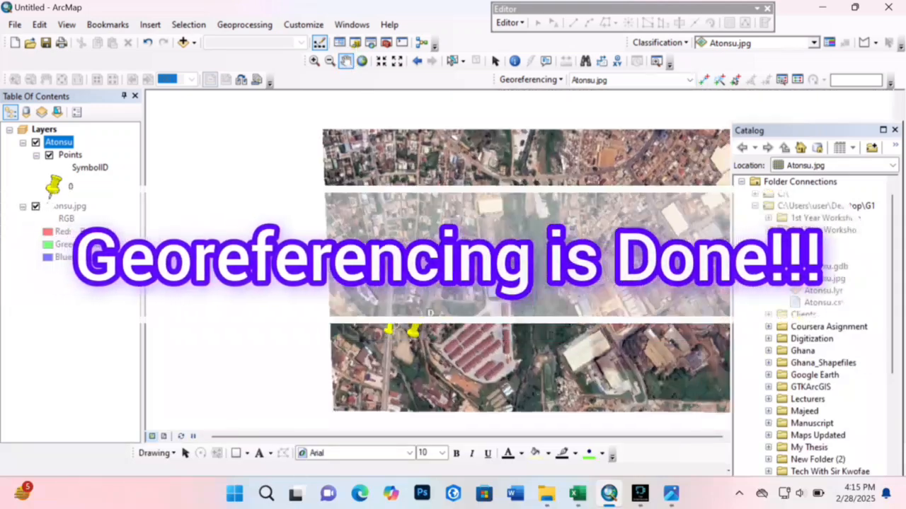
{"action": "left_click", "coordinate": [396, 61]}
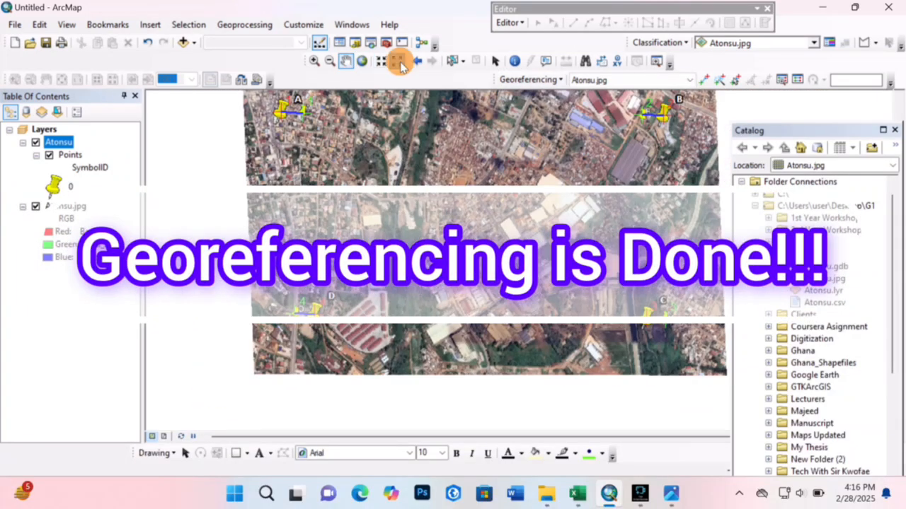
{"action": "left_click_drag", "start_coordinate": [454, 226], "coordinate": [456, 226]}
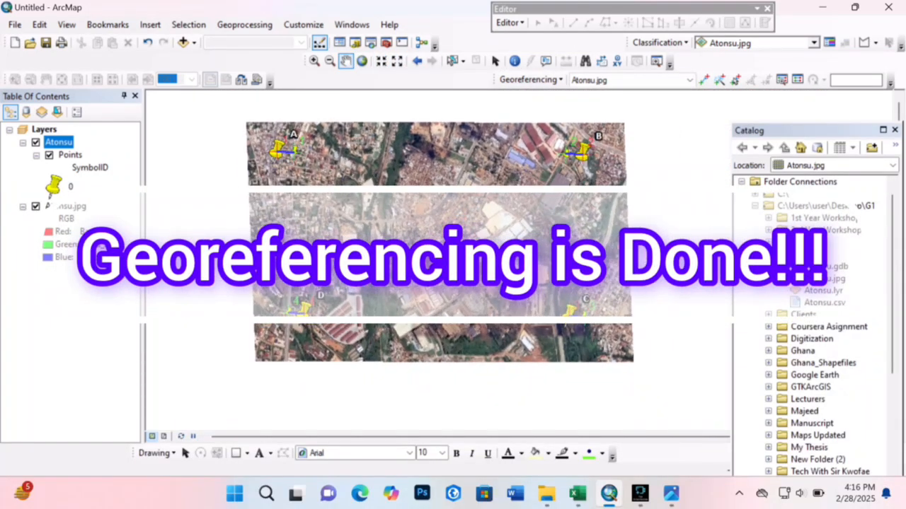
{"action": "left_click", "coordinate": [381, 61]}
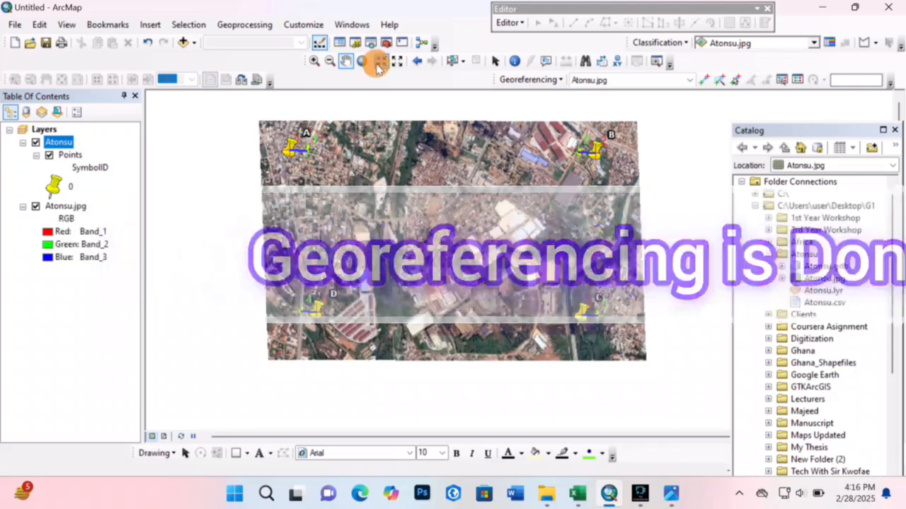
{"action": "left_click", "coordinate": [411, 155]}
{"action": "left_click_drag", "start_coordinate": [410, 155], "coordinate": [406, 174]}
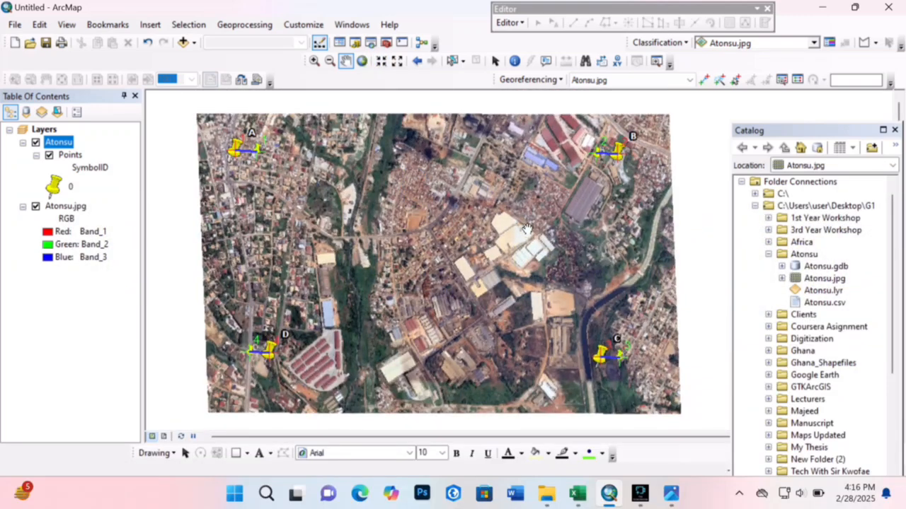
{"action": "left_click_drag", "start_coordinate": [531, 252], "coordinate": [537, 235]}
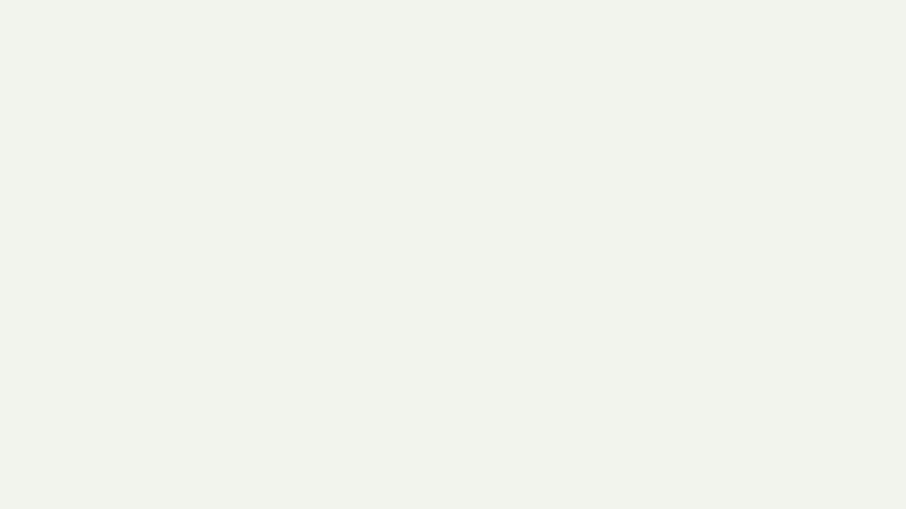